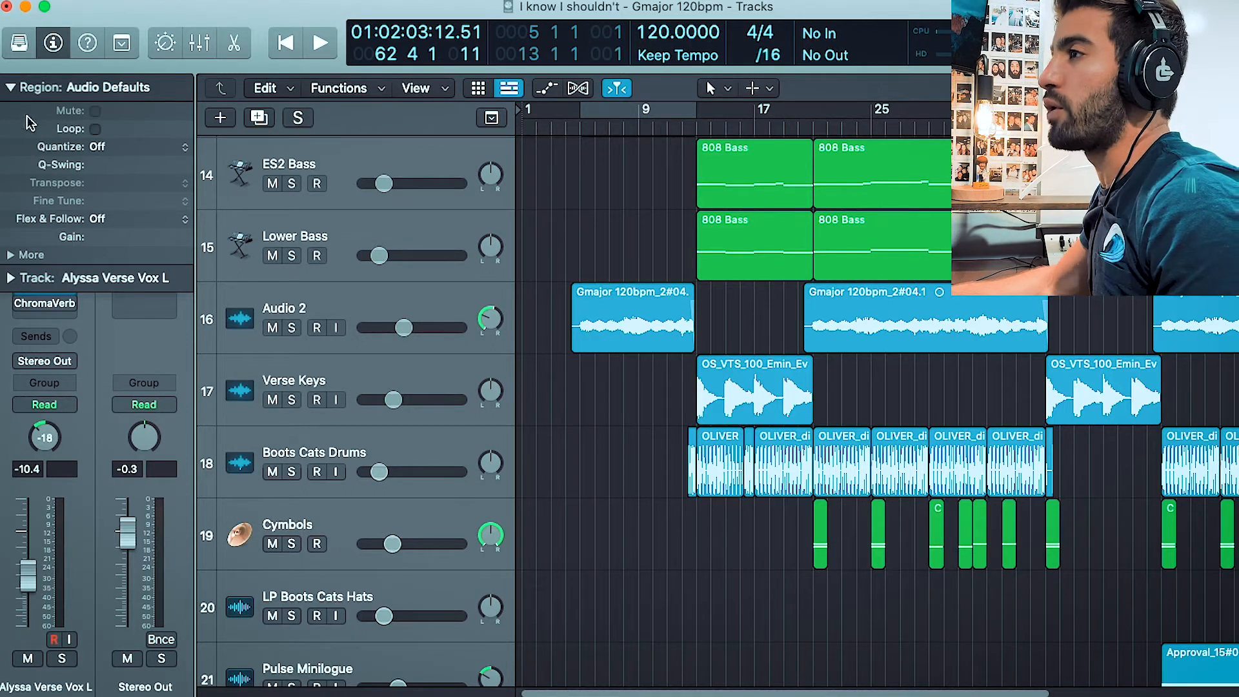
Collapse the region parameters, select the Audio 2 track, and set the cycle range from bar 21 to bar 37.
left_click(19, 88)
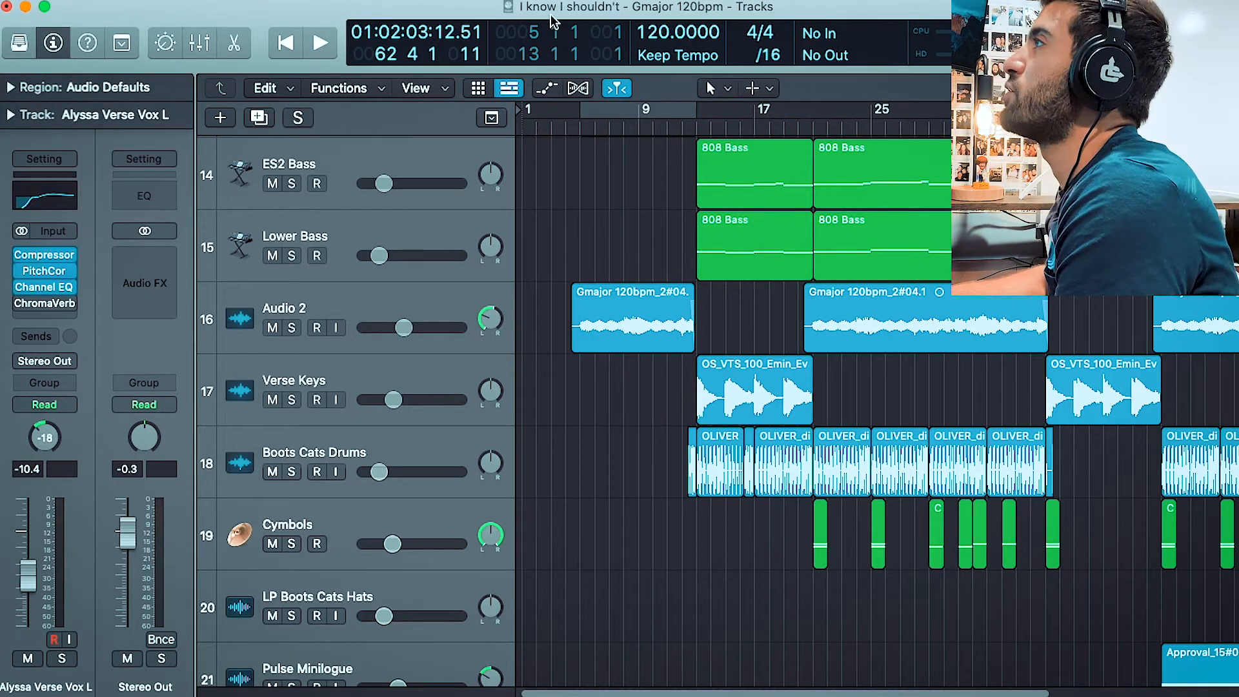
left_click(360, 303)
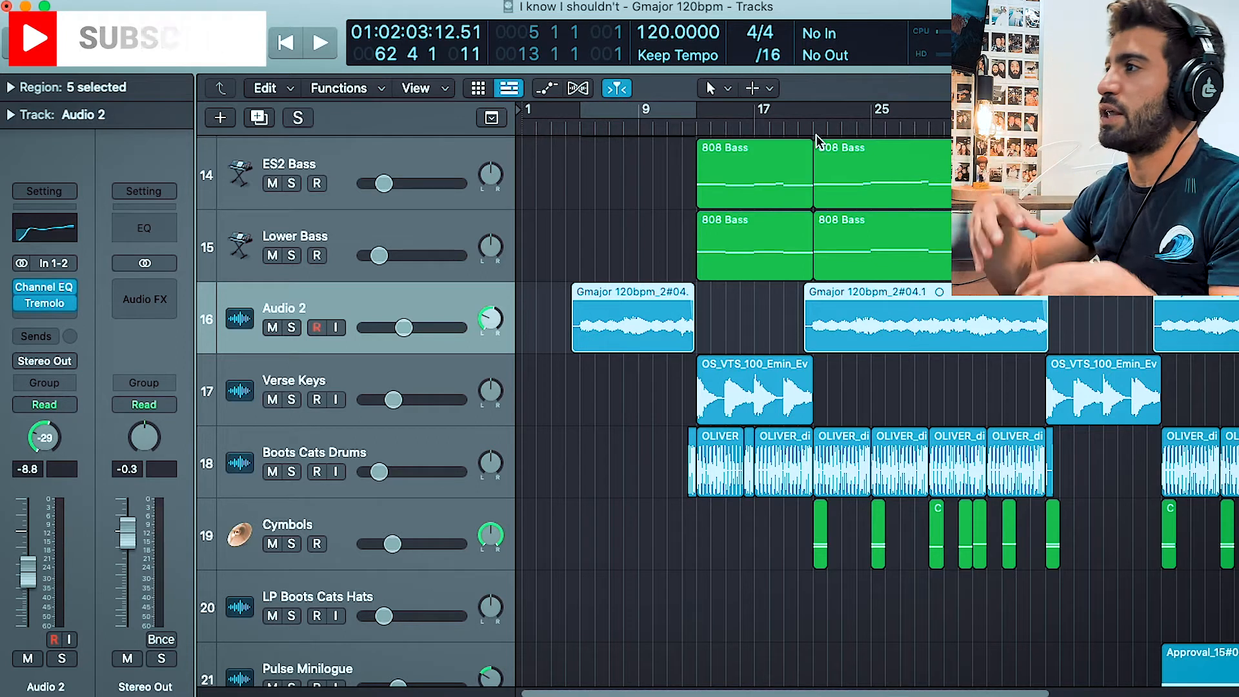
left_click_drag(819, 123, 1057, 121)
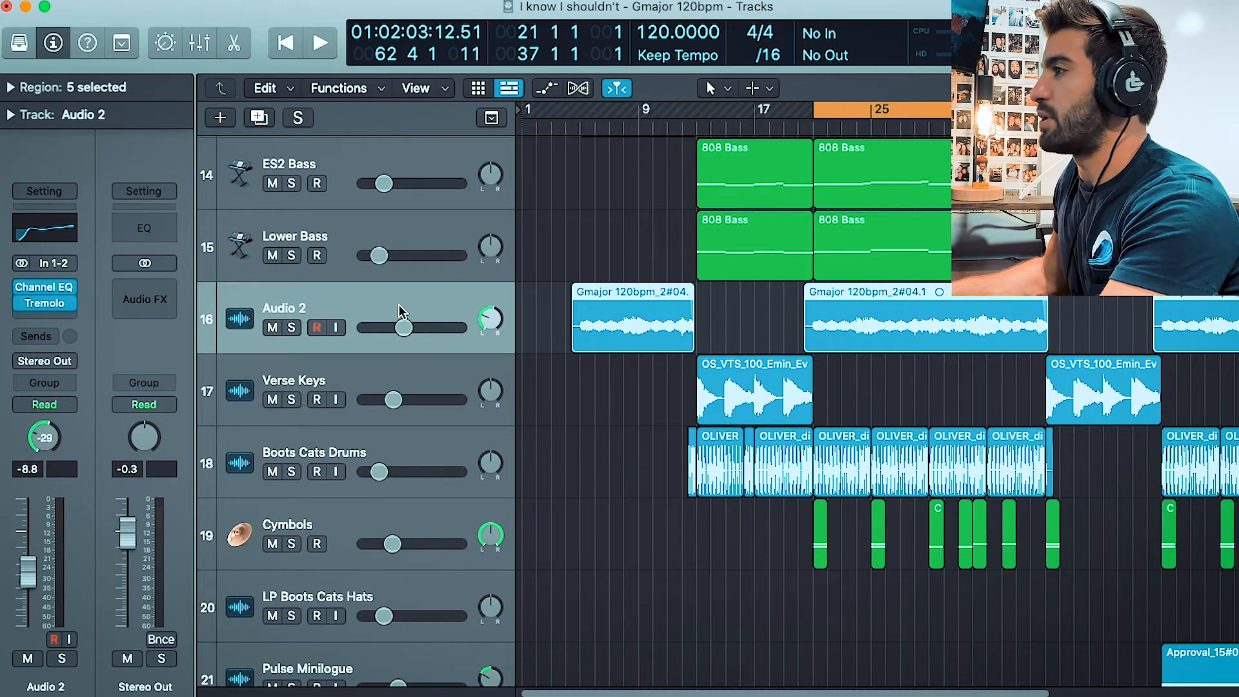
Duplicate the Audio 2 track, move the Gmajor 120bpm_2#04.1 region onto the new track and solo it.
key("super+d")
left_click(807, 333)
left_click_drag(843, 344, 844, 373)
key("s")
key("s")
left_click(431, 380)
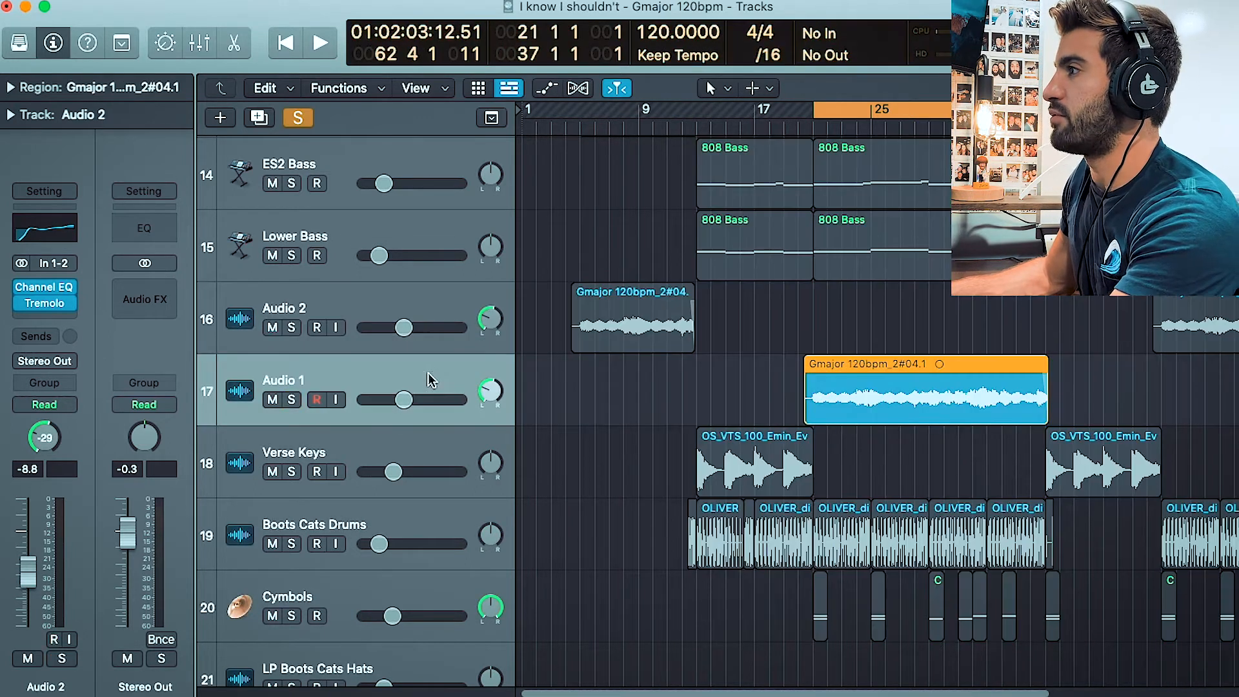
Centre the Audio 1 track's pan and bypass its Channel EQ and Tremolo, playing the region back to check the dry sound.
key("space")
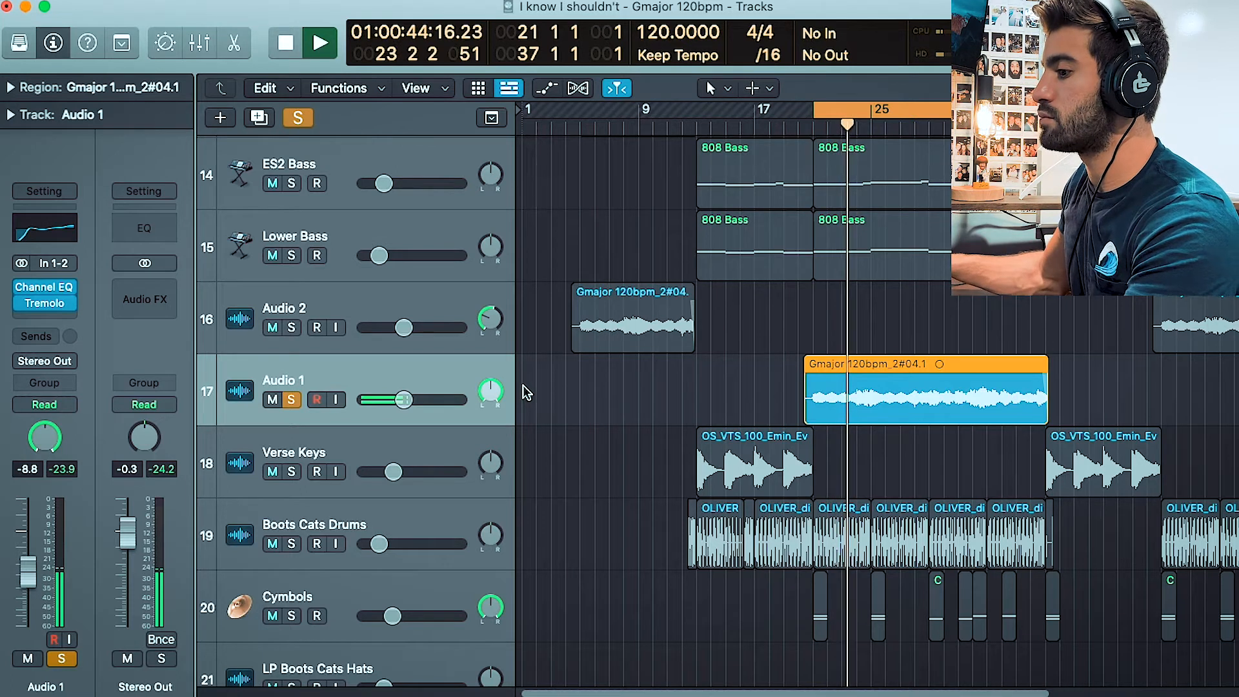
mouse_move(21, 296)
key("space")
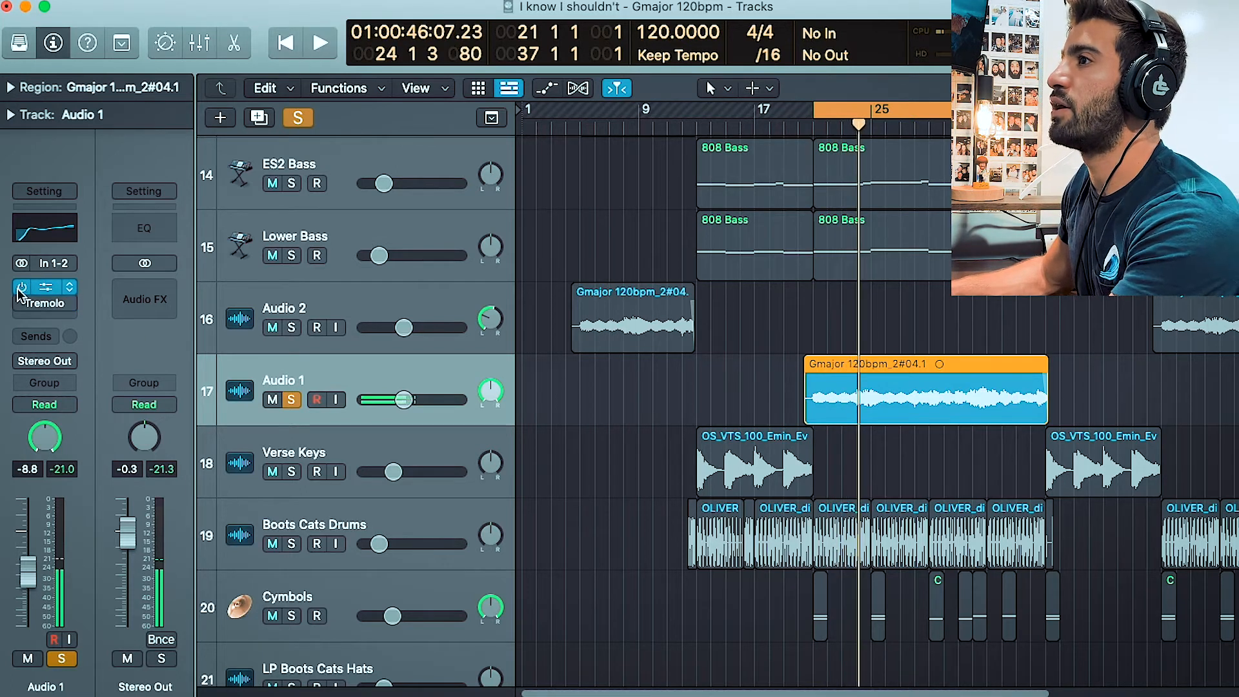
key("space")
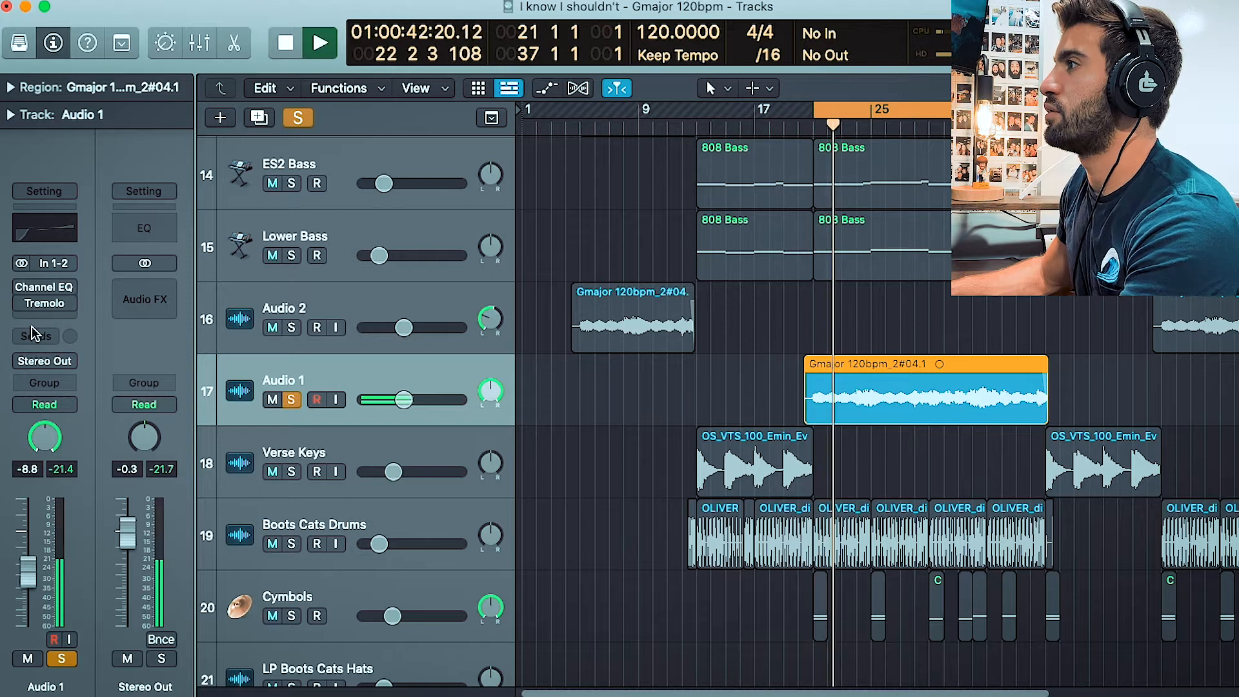
key("space")
Insert a stereo Chorus after the Tremolo on the Audio 1 track and bypass it.
left_click(37, 320)
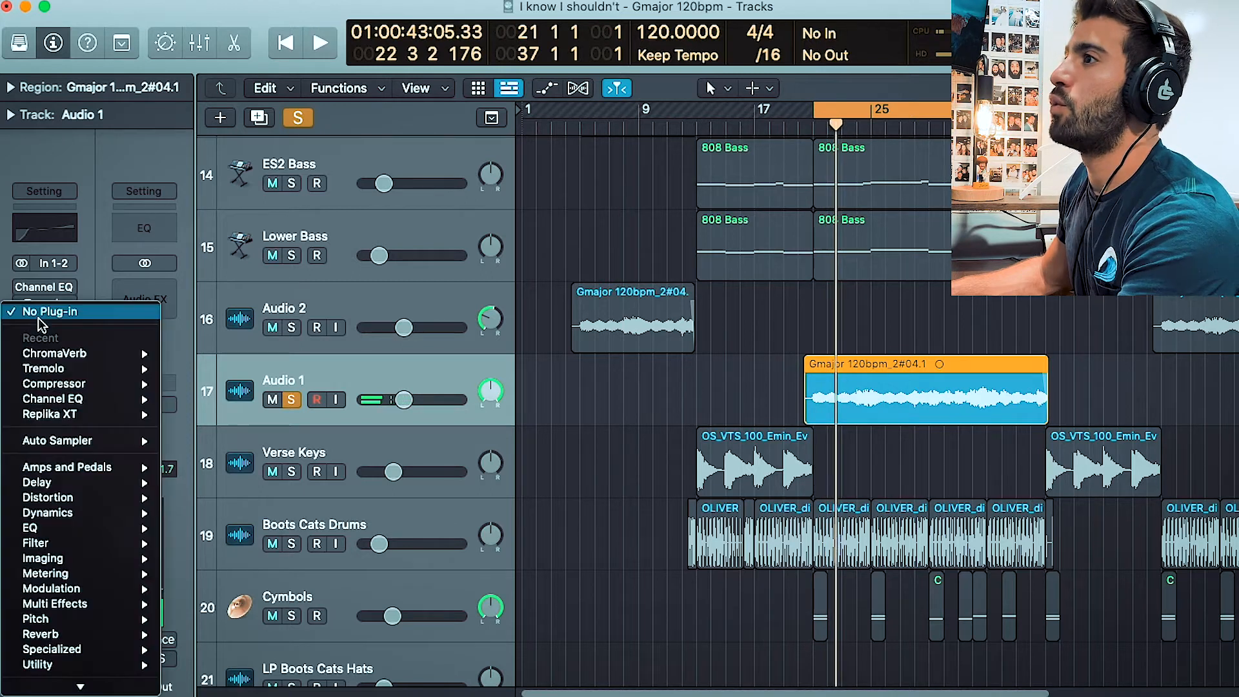
mouse_move(95, 503)
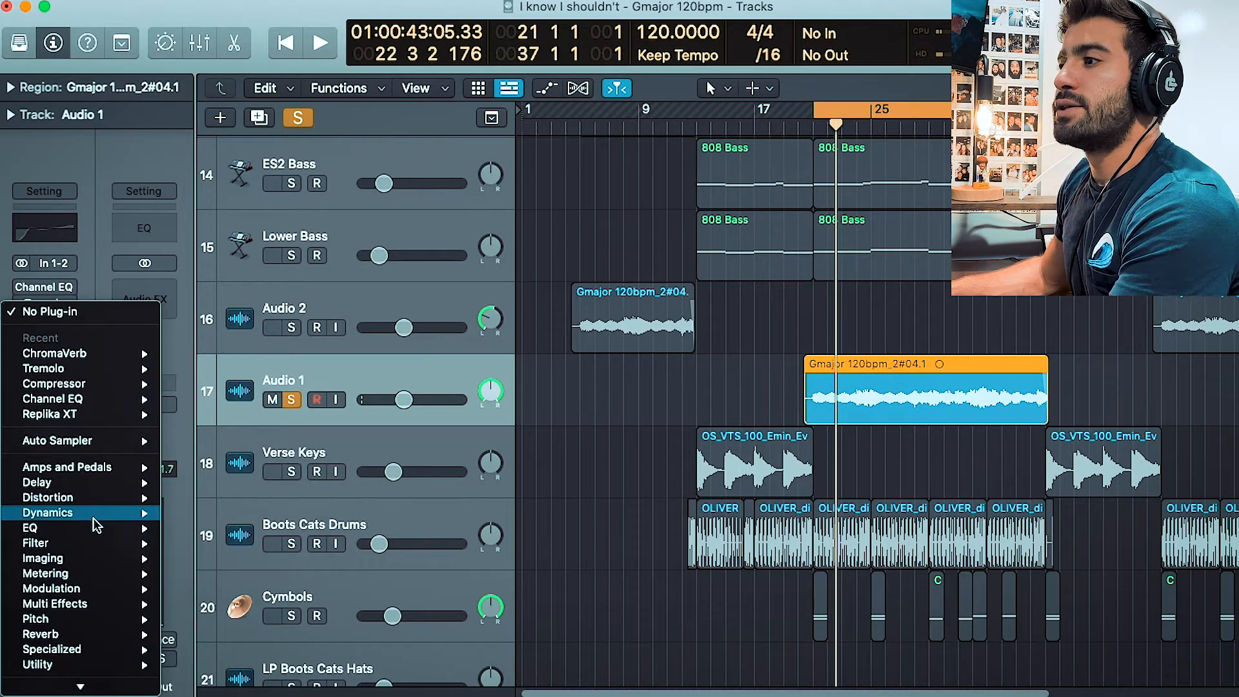
mouse_move(84, 590)
mouse_move(256, 548)
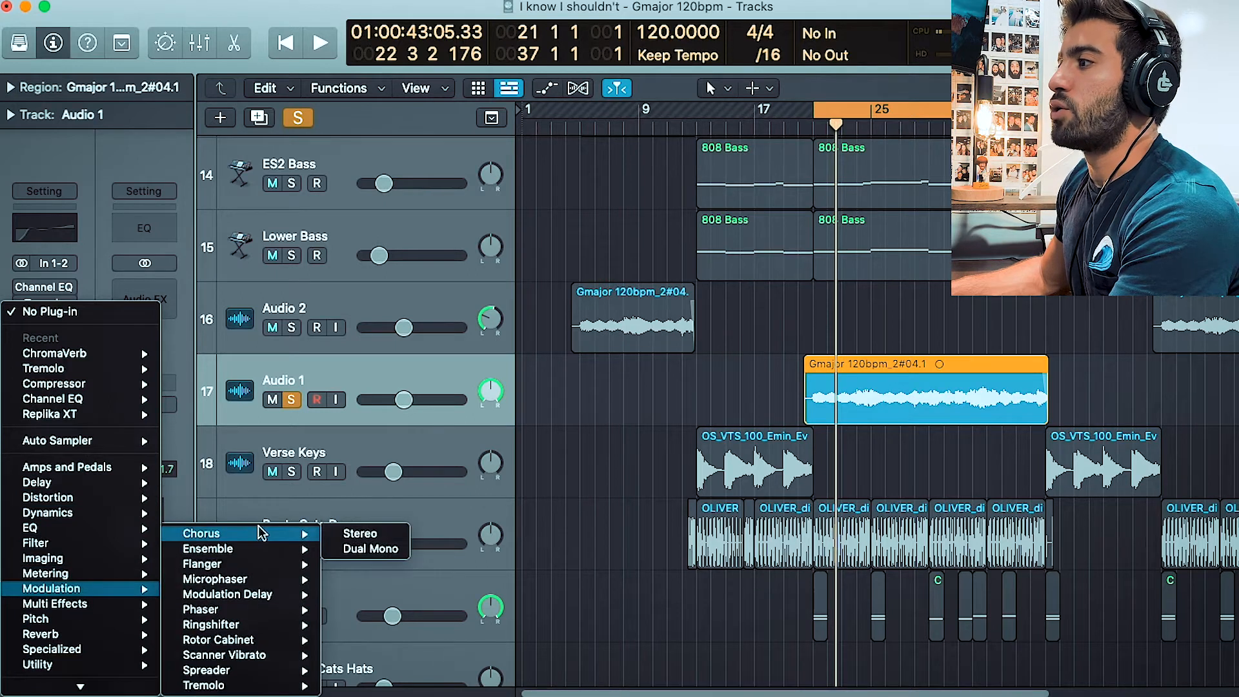
left_click(369, 535)
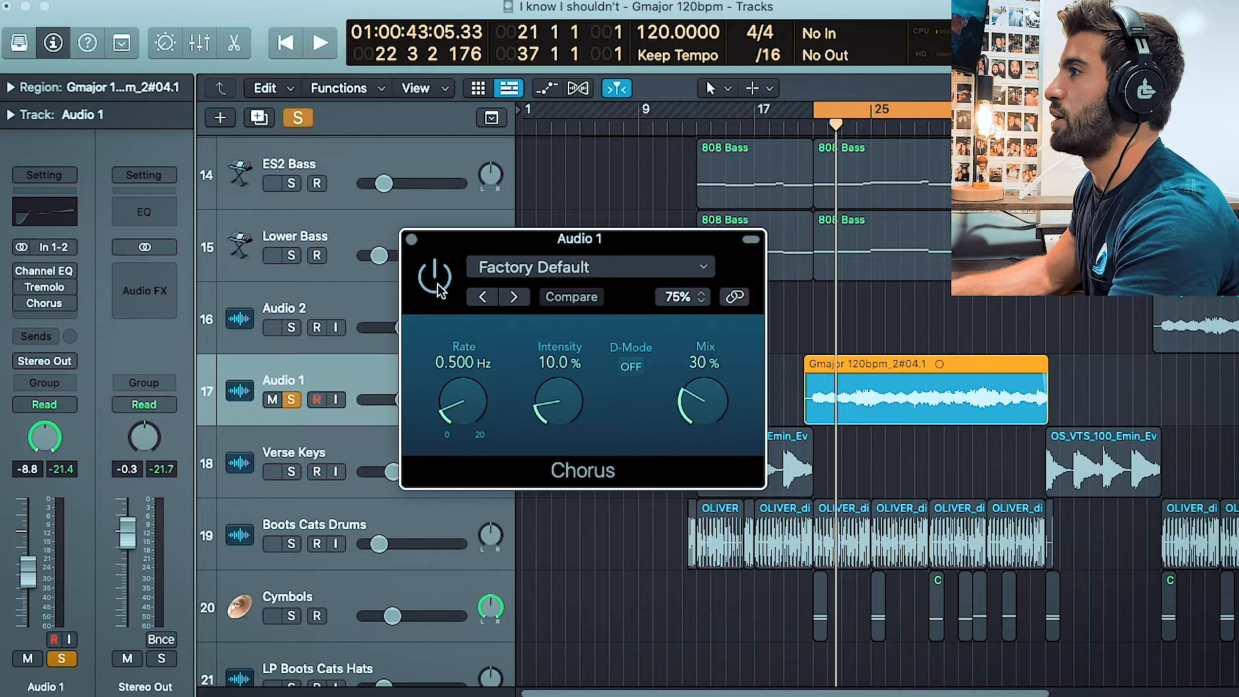
Compare playback of the Audio 1 region with the Chorus bypassed and enabled, finishing with it enabled.
key("space")
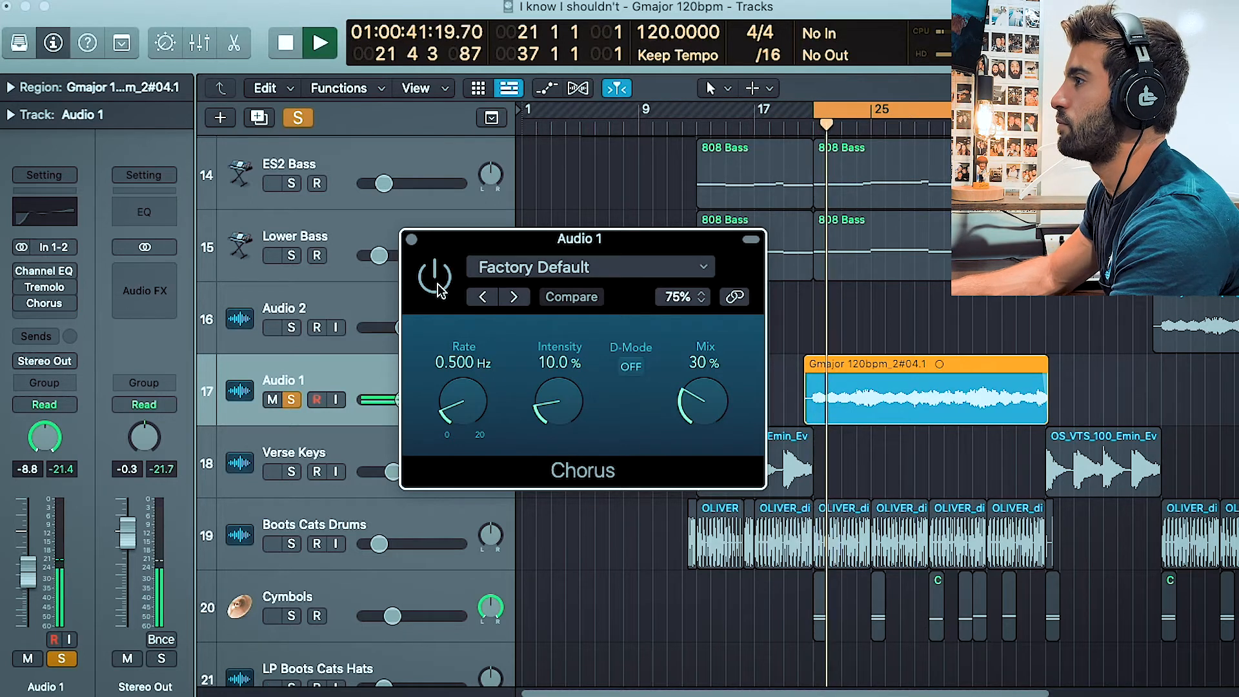
key("space")
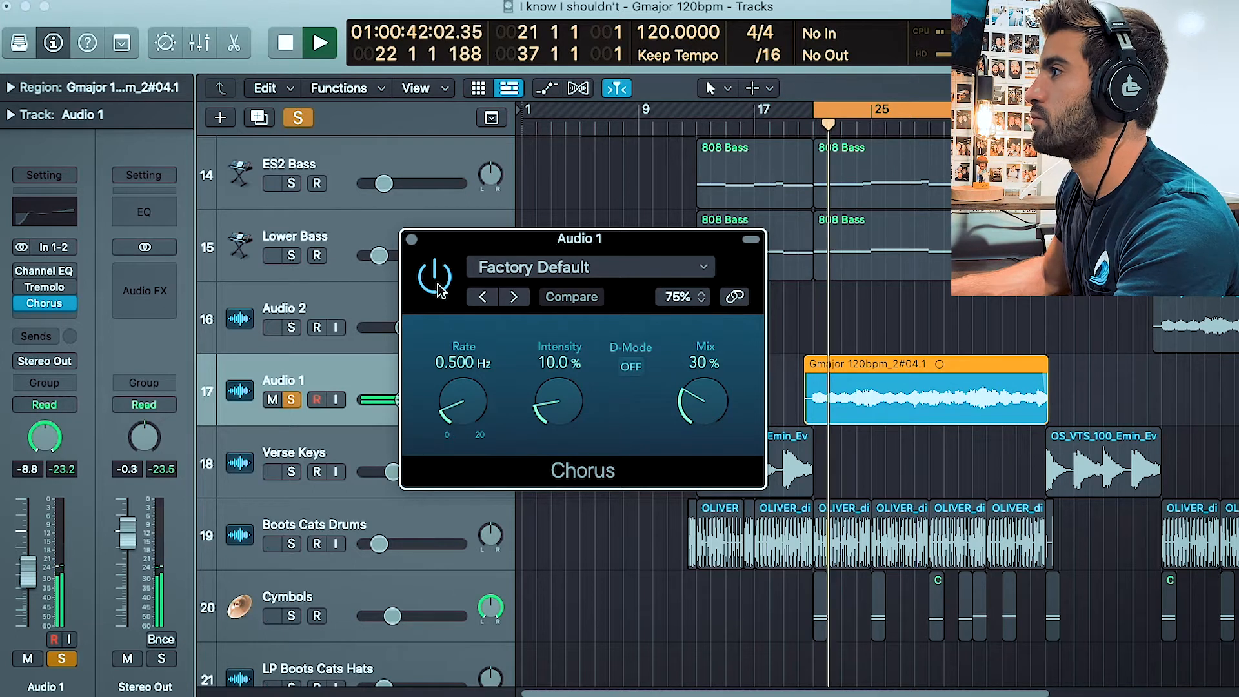
left_click(438, 285)
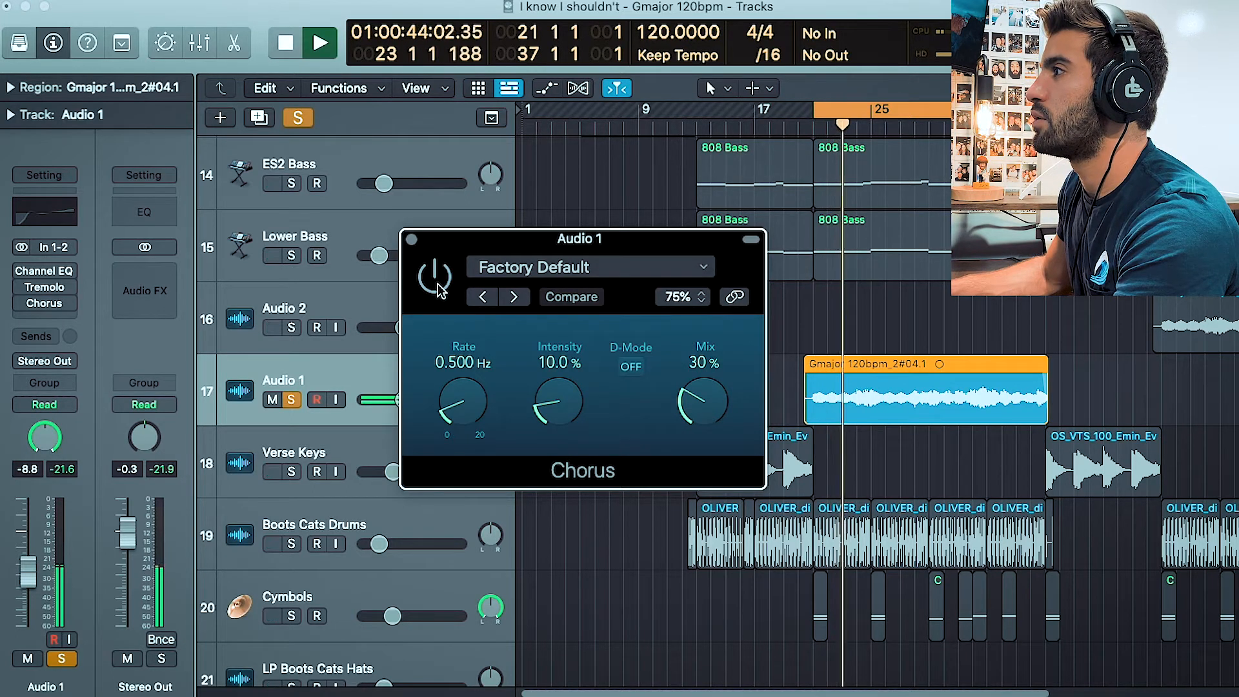
left_click(437, 286)
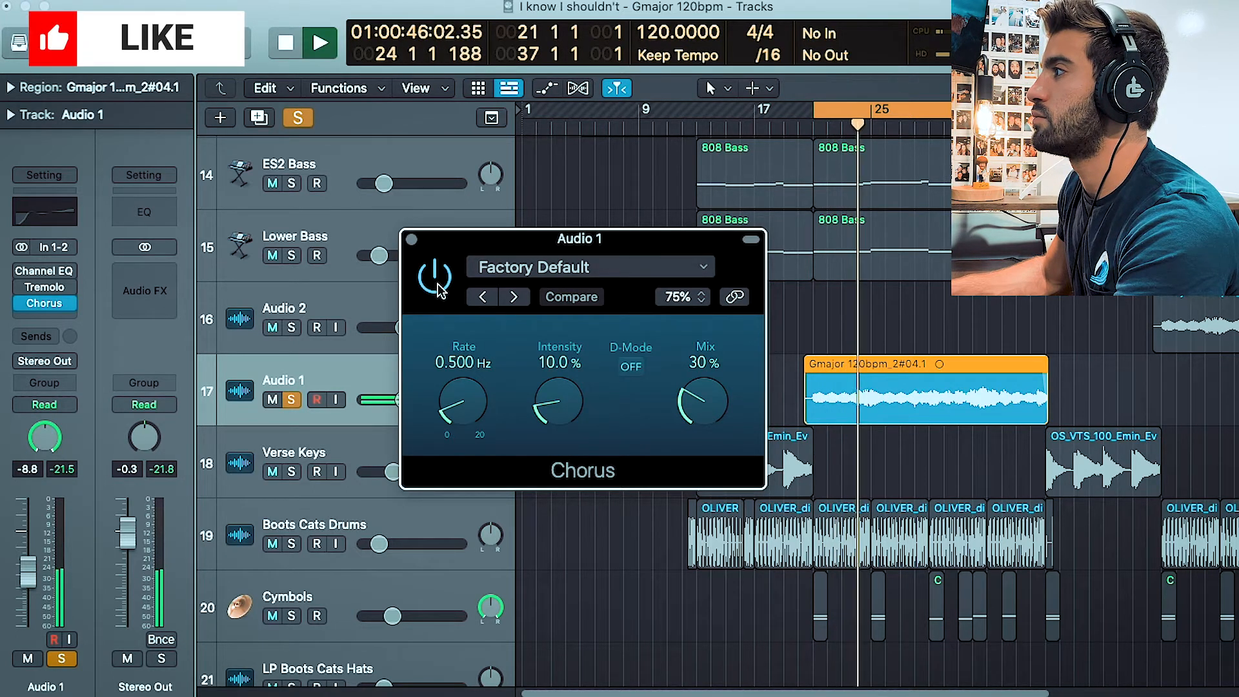
key("space")
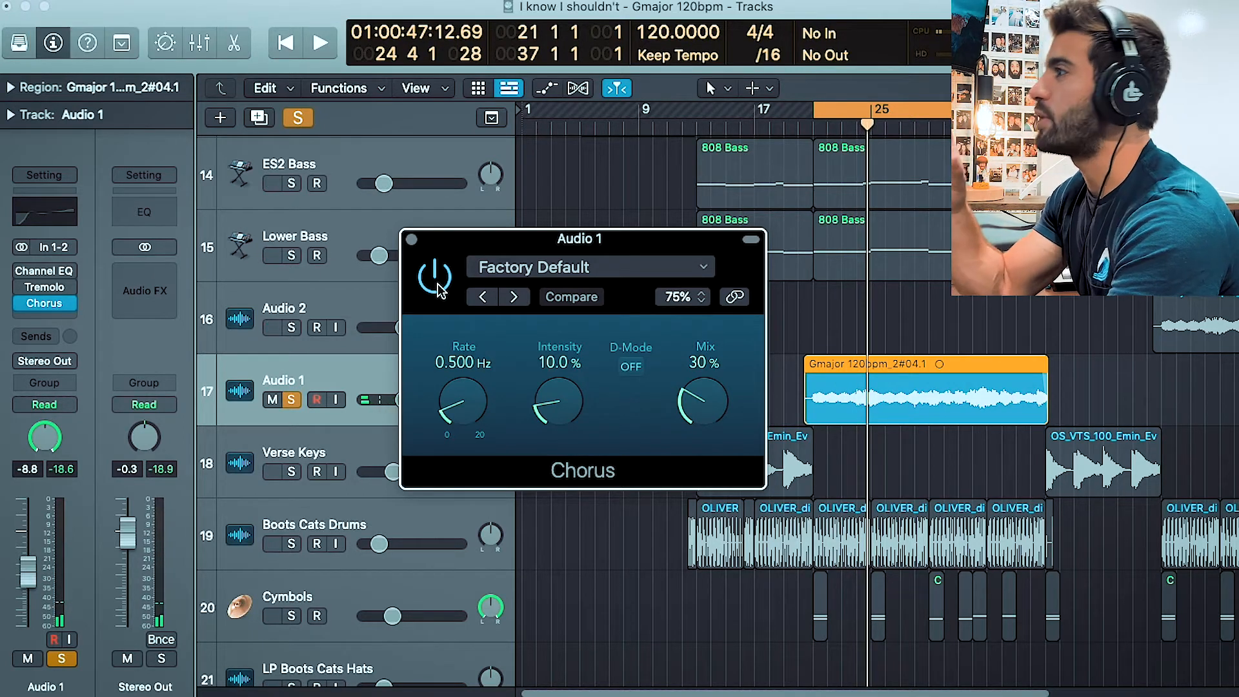
left_click(437, 286)
key("space")
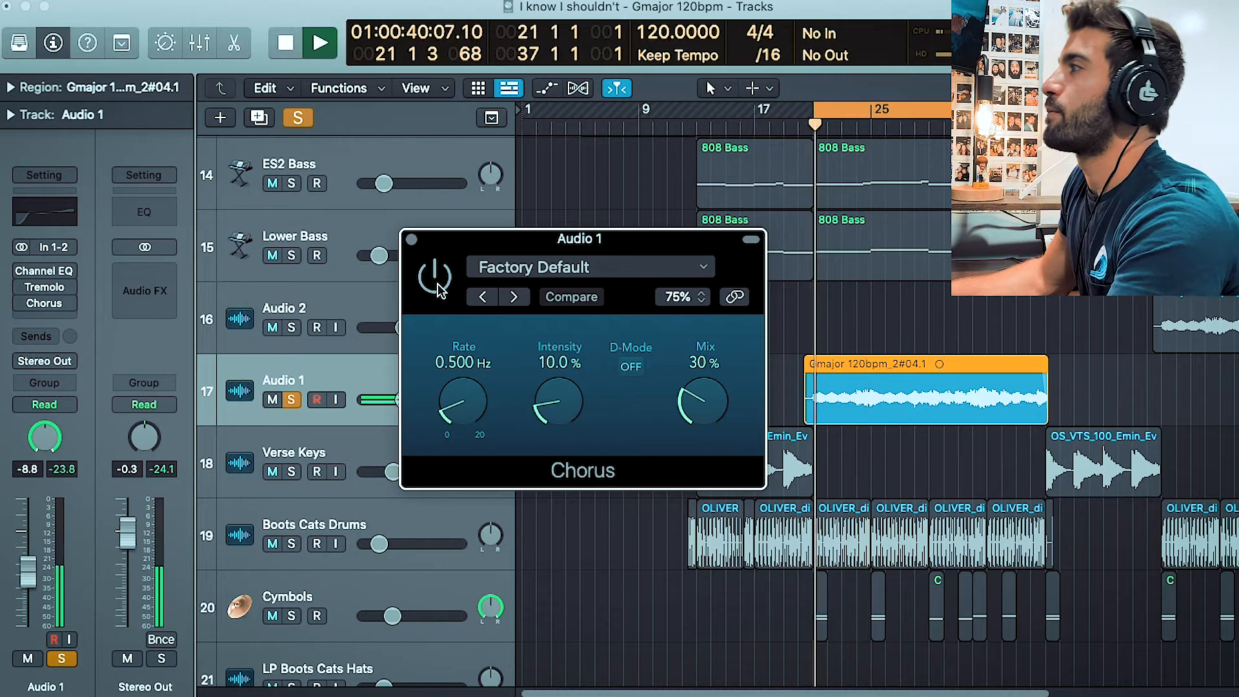
left_click(437, 284)
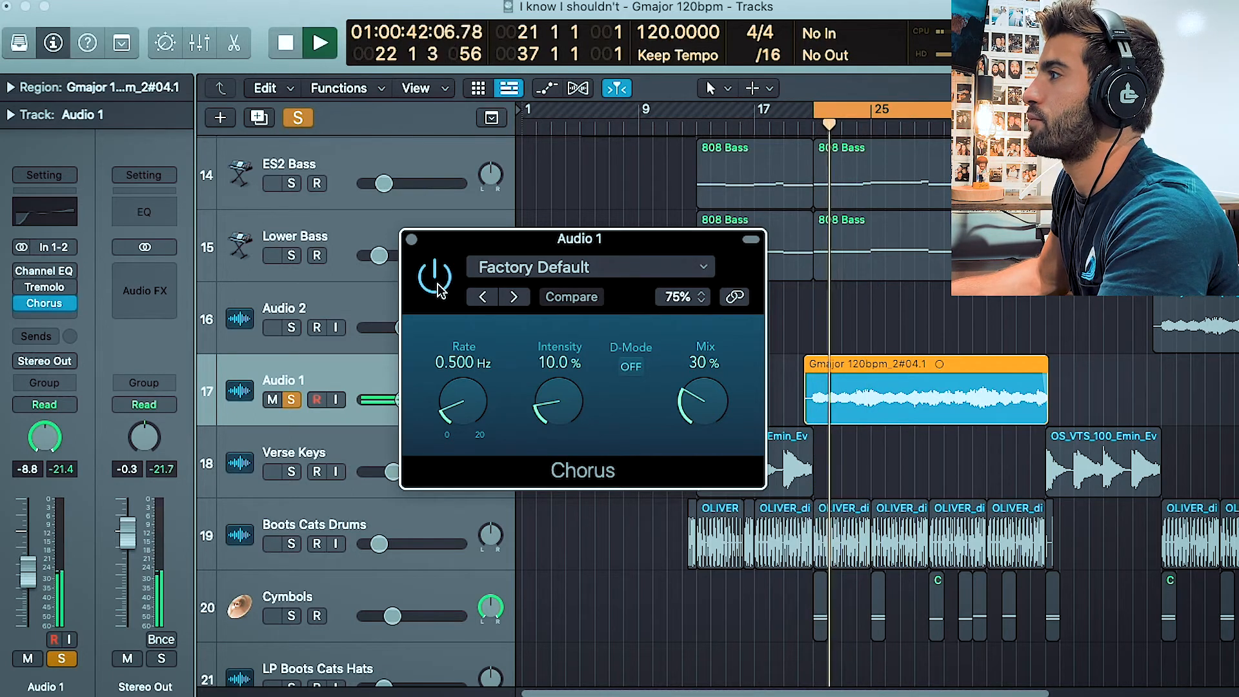
key("space")
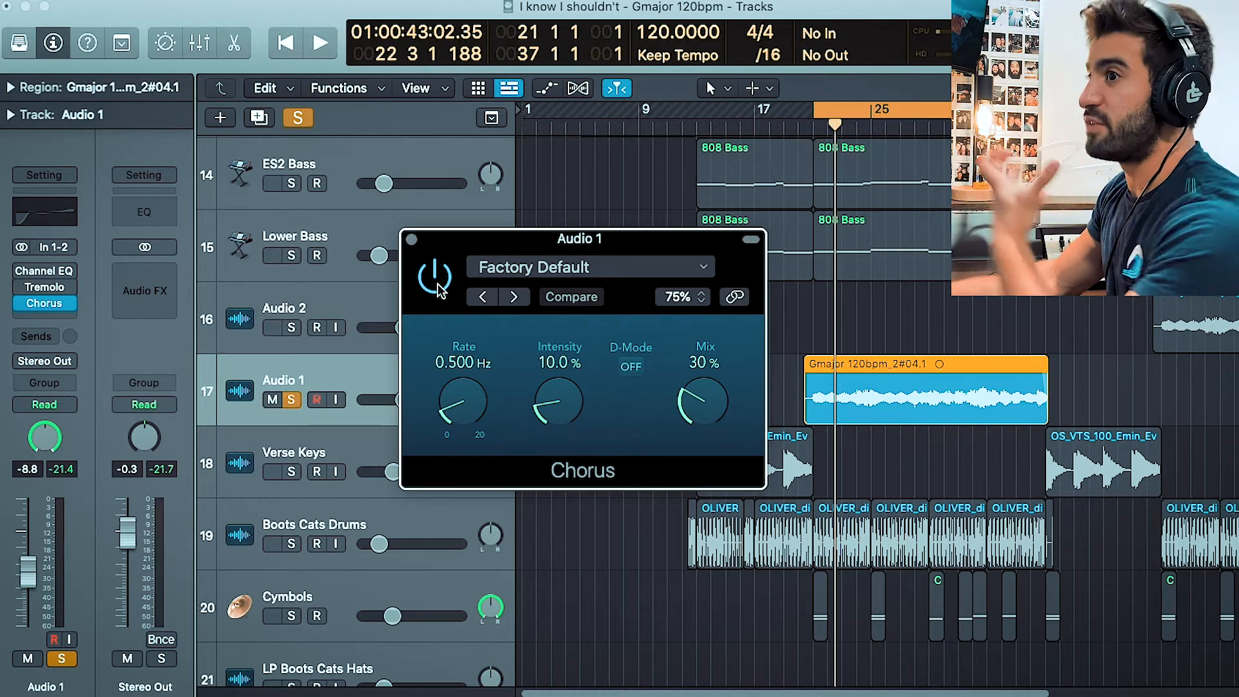
Raise the Chorus mix to 91% and play the region back.
key("space")
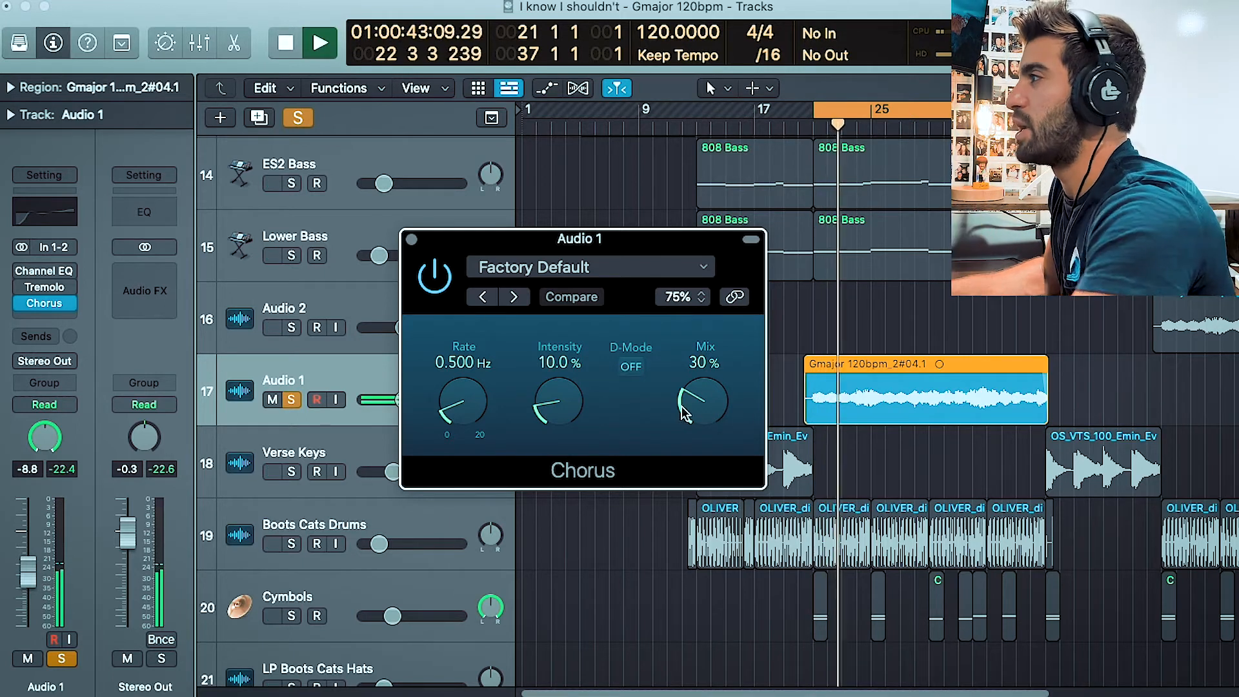
left_click_drag(690, 408, 694, 238)
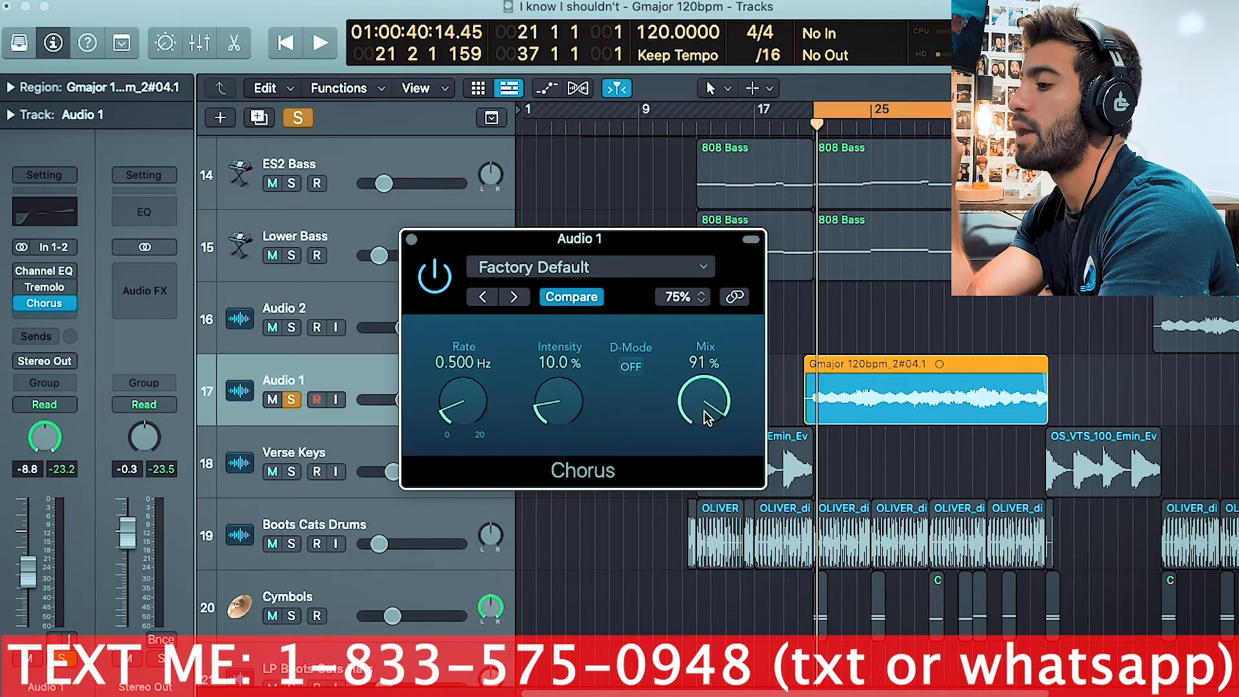
key("space")
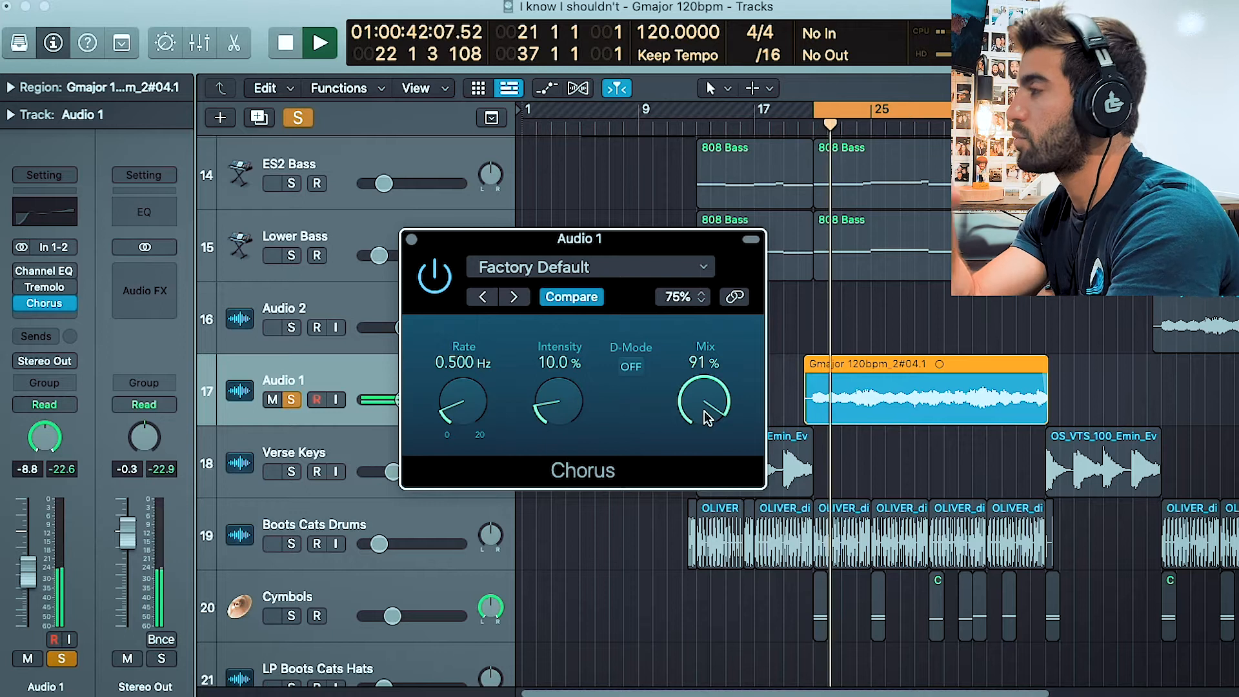
Try the Chorus intensity at 100% and listen to the region.
key("space")
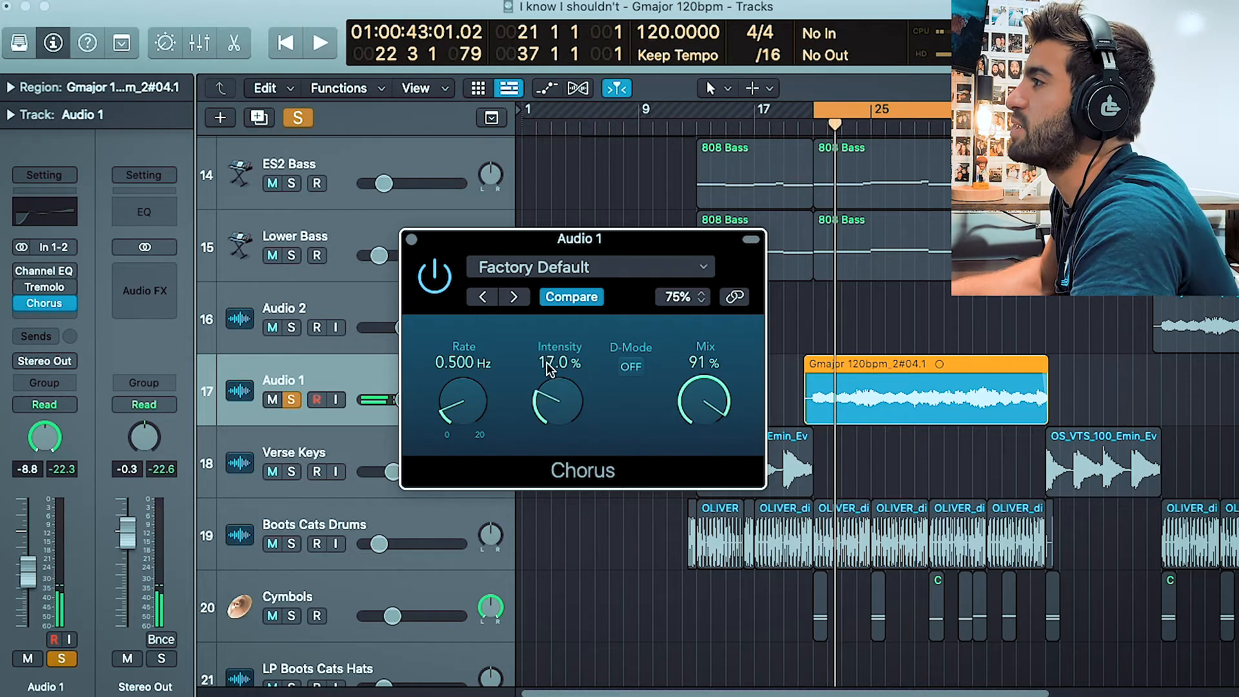
key("space")
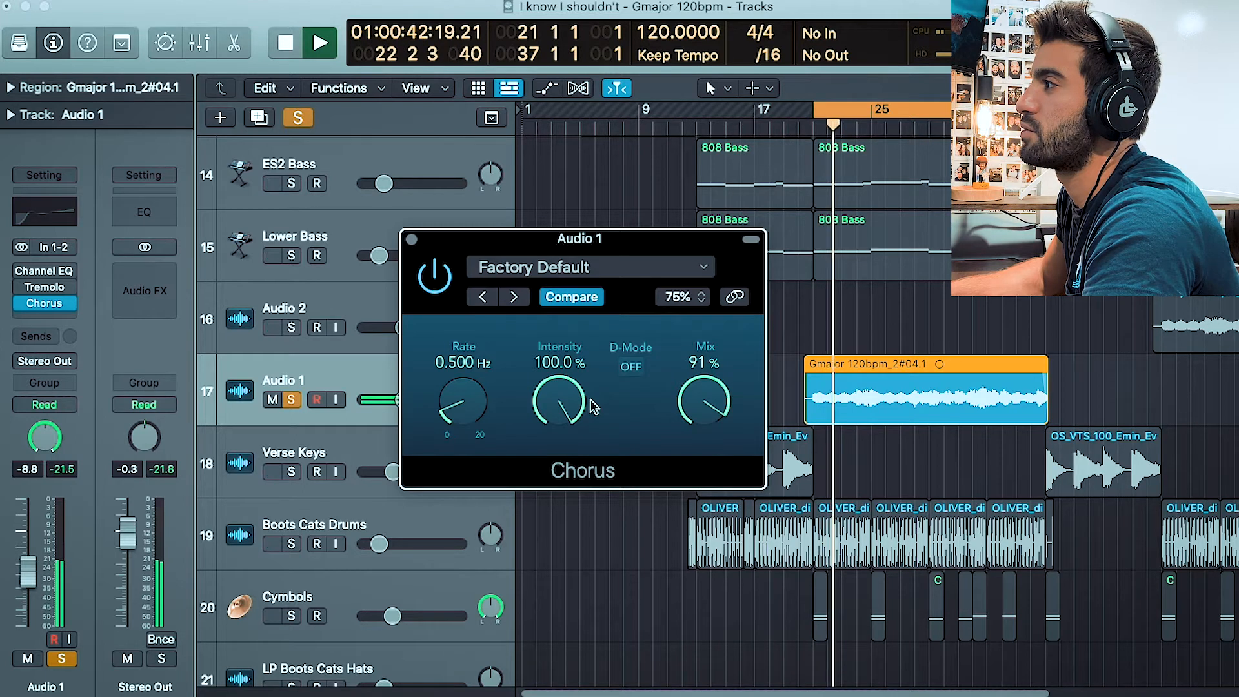
key("space")
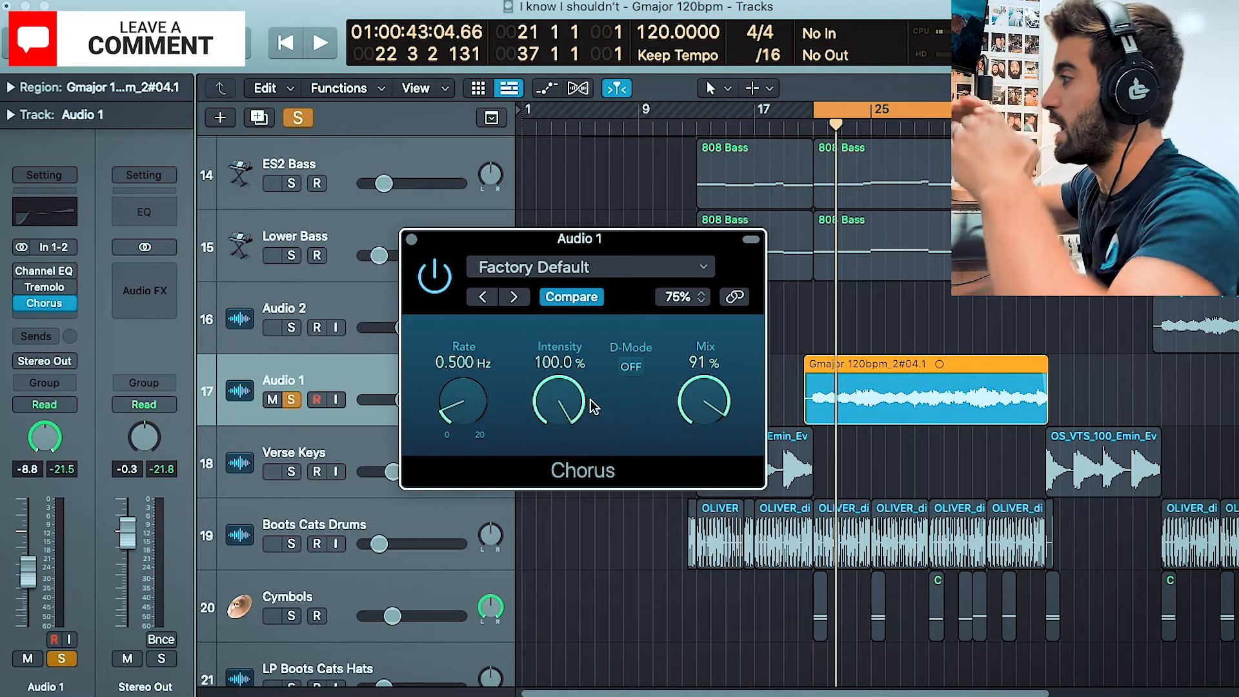
key("space")
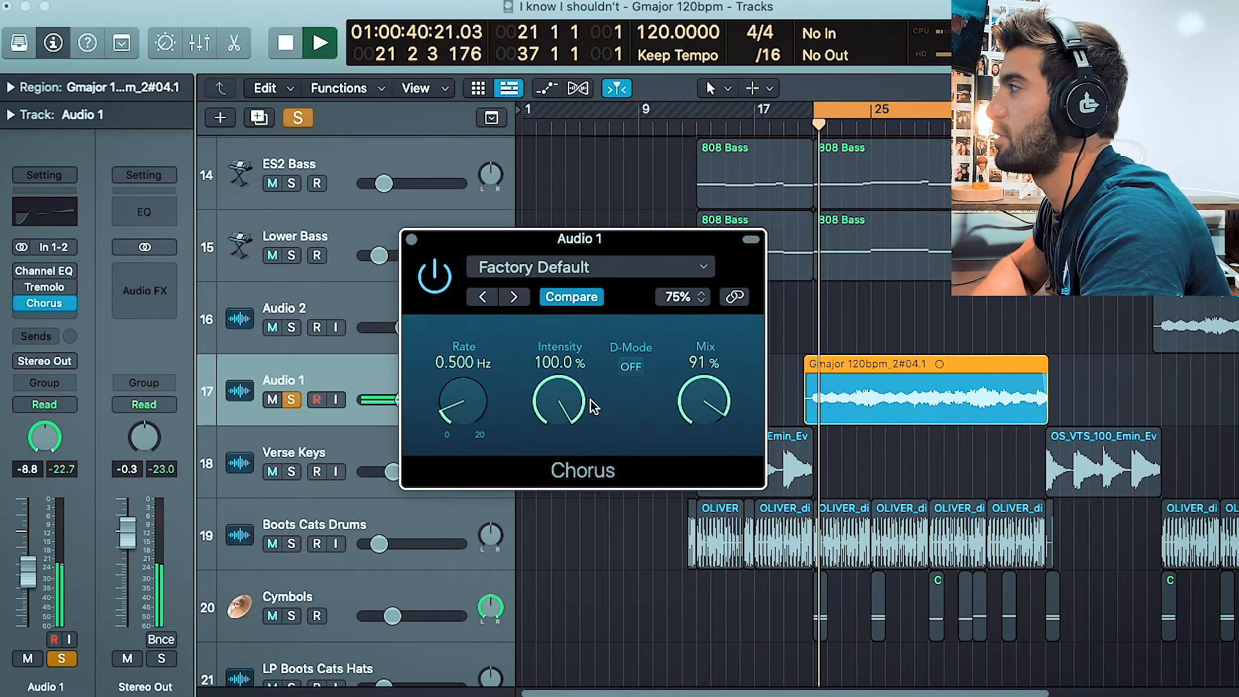
Lower the Chorus intensity to 17% during playback and compare the sound with the effect off and on.
left_click_drag(573, 413, 575, 558)
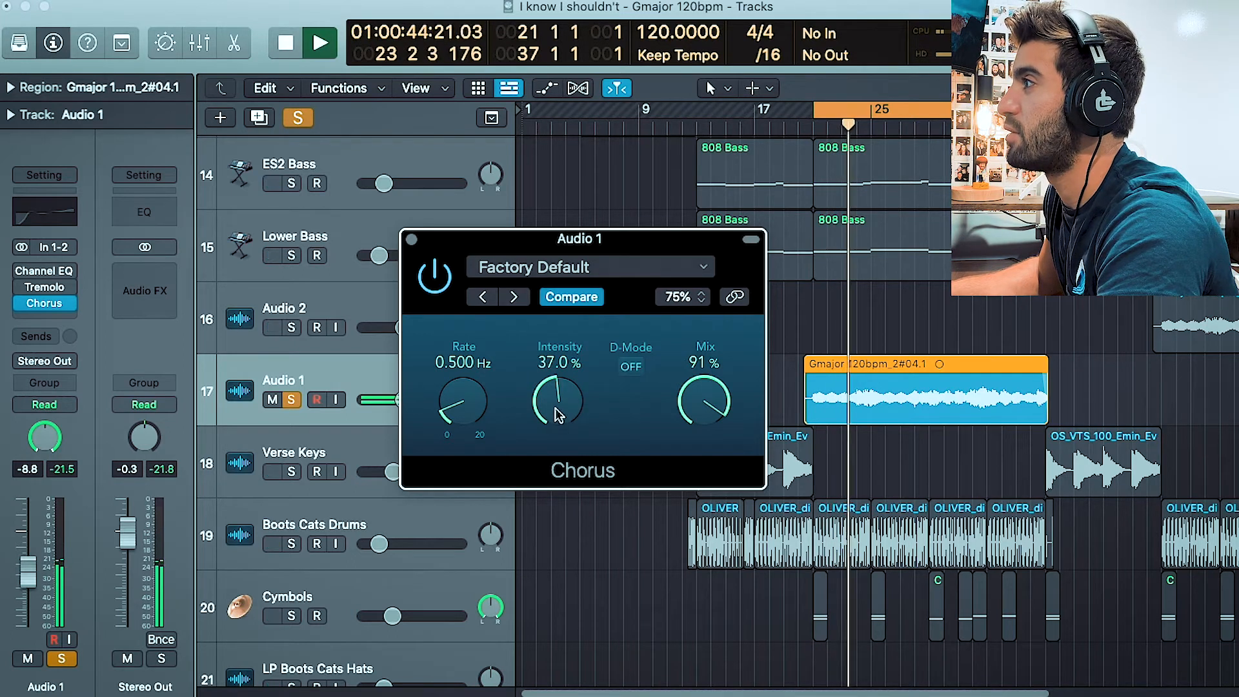
left_click_drag(559, 413, 561, 469)
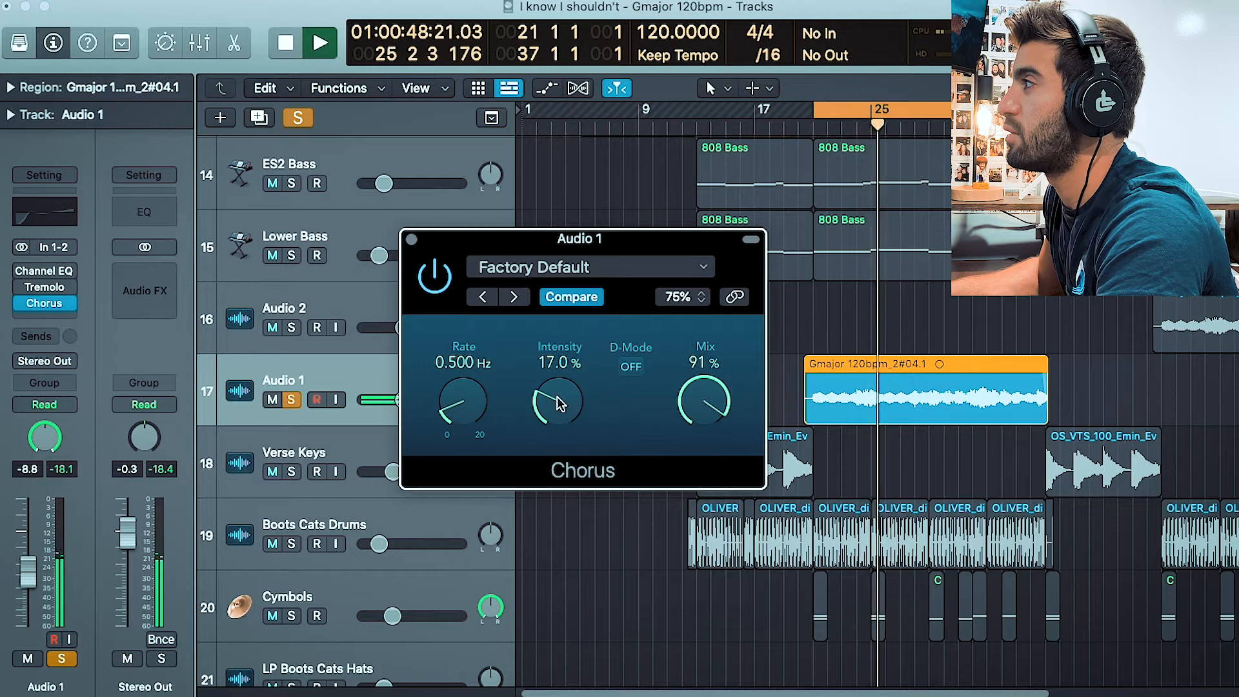
left_click(438, 266)
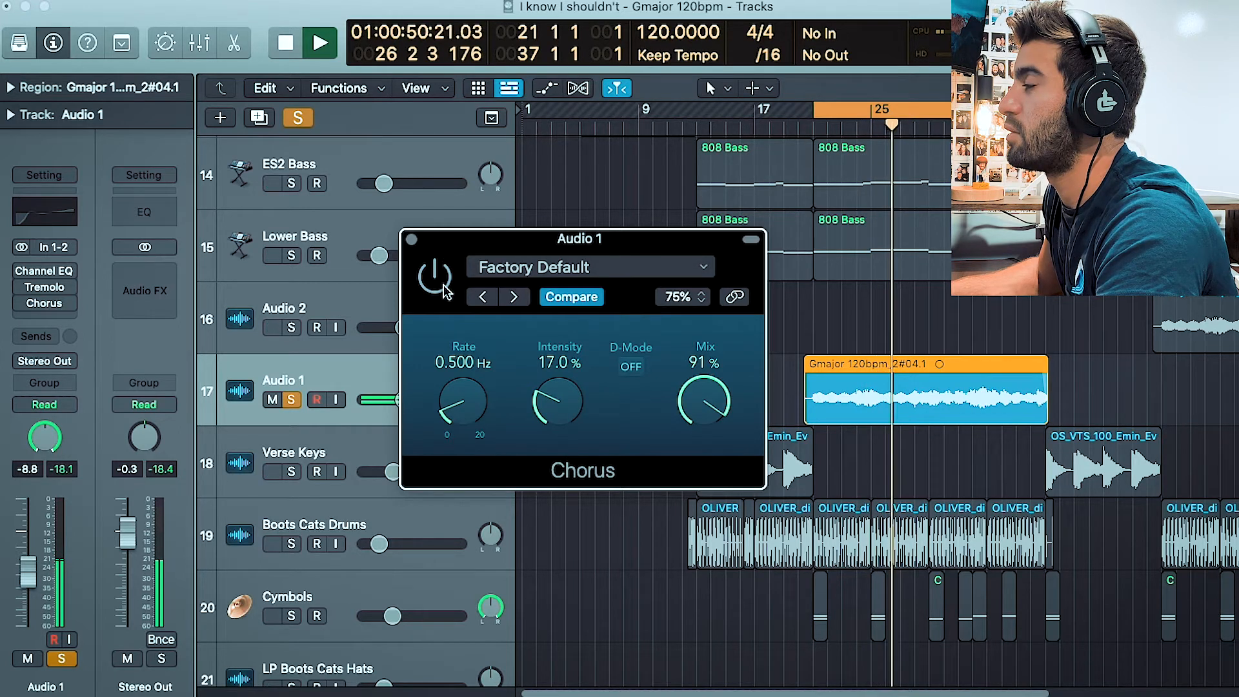
left_click(440, 279)
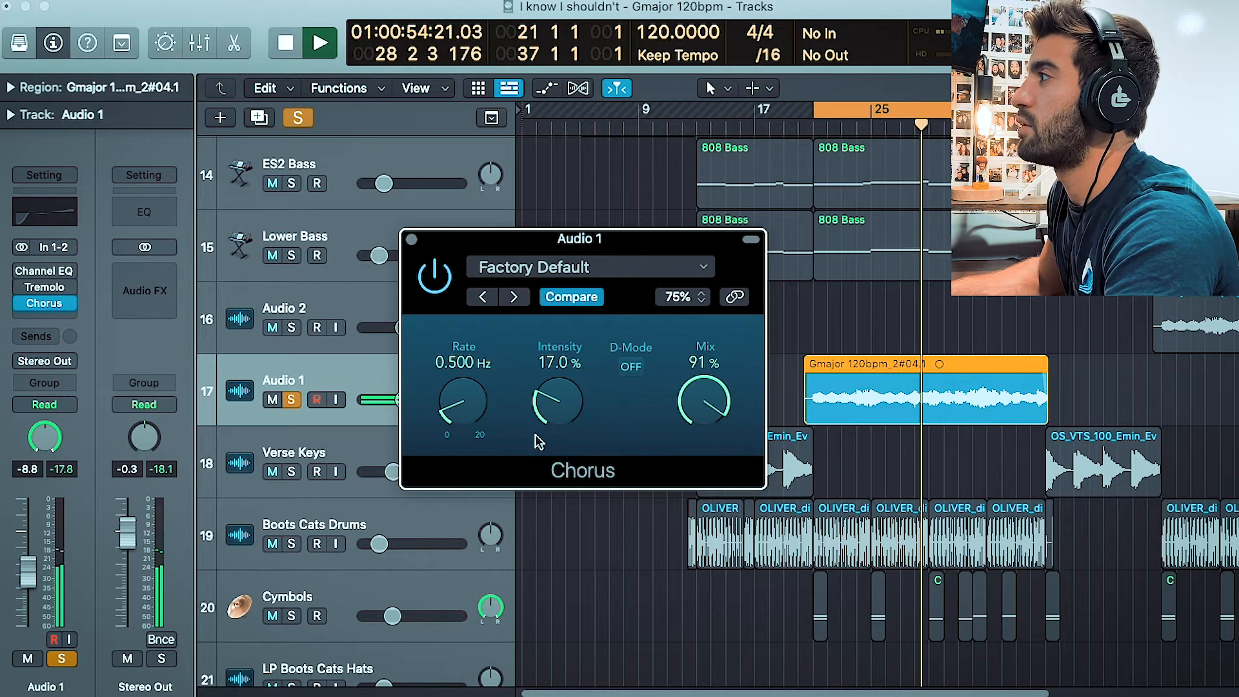
key("space")
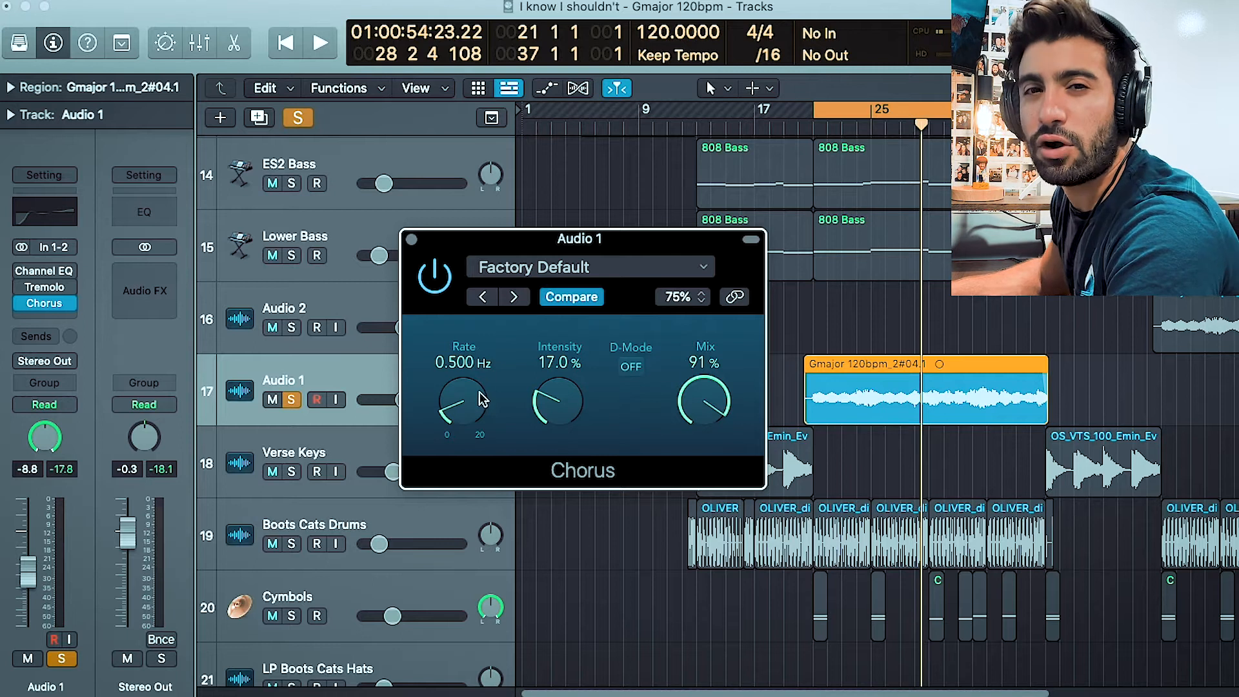
Set the Chorus rate to 20 Hz, then sweep the intensity up to 100% and back down to 16% during playback.
left_click_drag(477, 405, 444, 231)
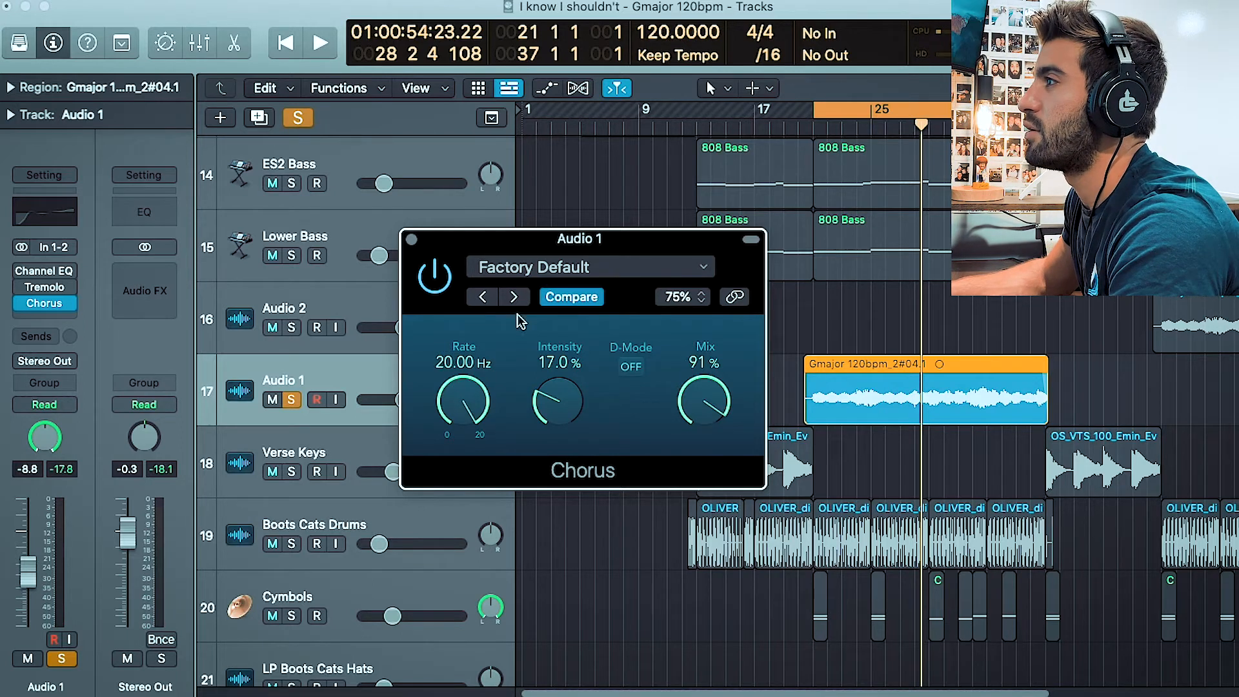
key("space")
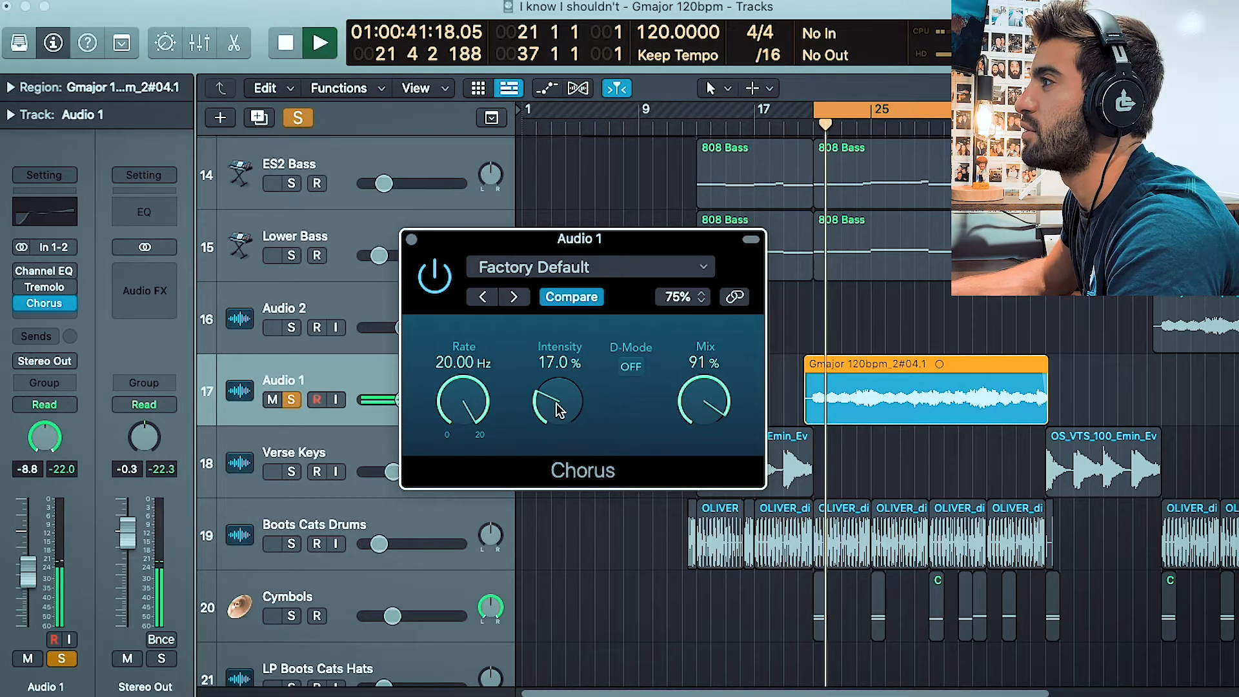
left_click_drag(556, 411, 541, 202)
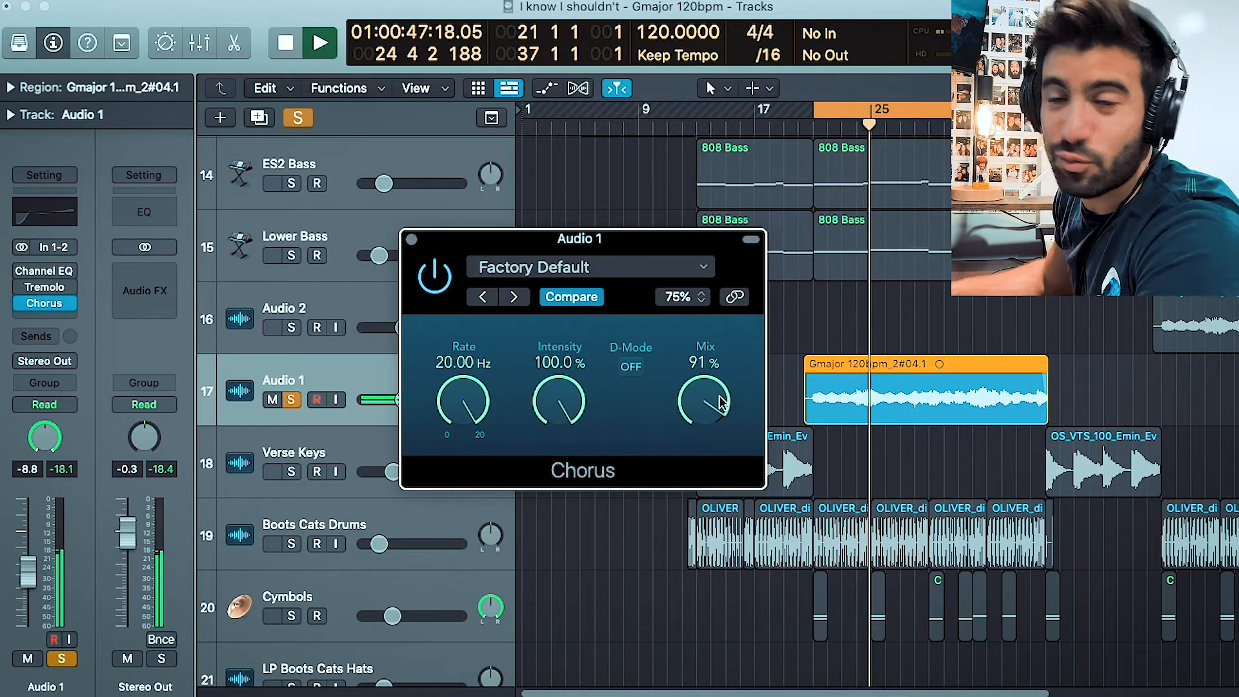
left_click_drag(549, 427, 612, 591)
left_click_drag(551, 421, 552, 432)
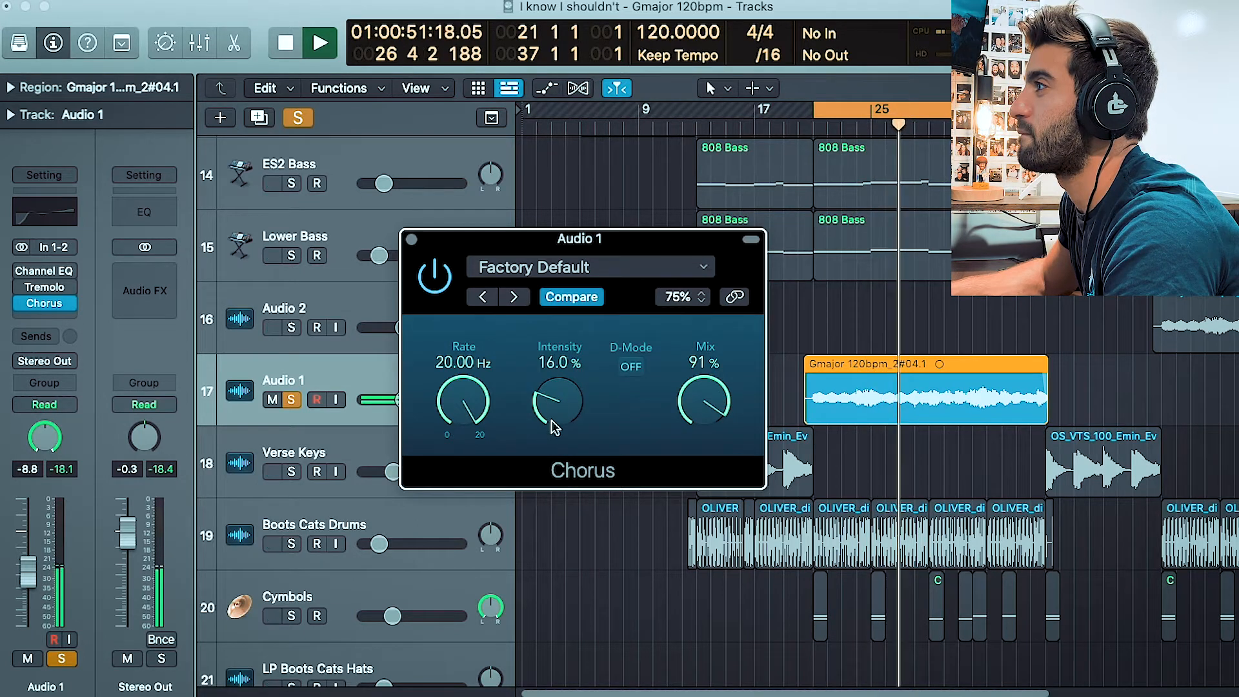
Lower the Chorus rate to 4.7 Hz, replay the region and compare the sound with the effect off and on.
left_click_drag(449, 388, 503, 510)
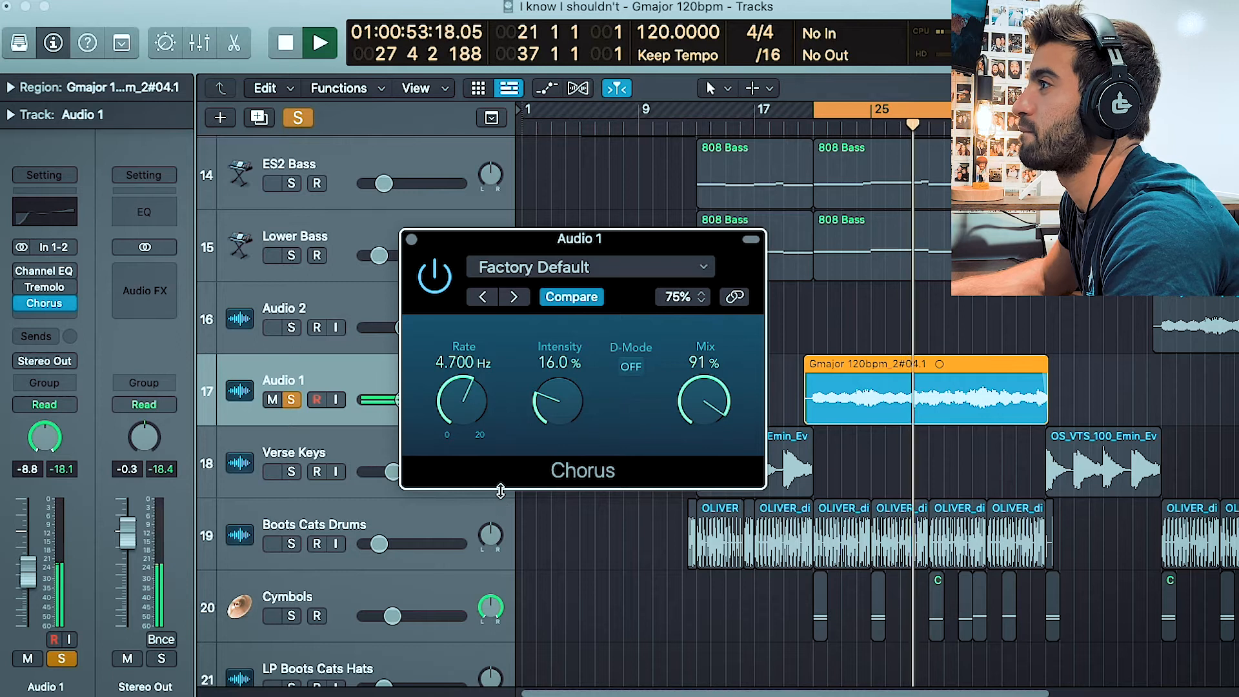
key("space")
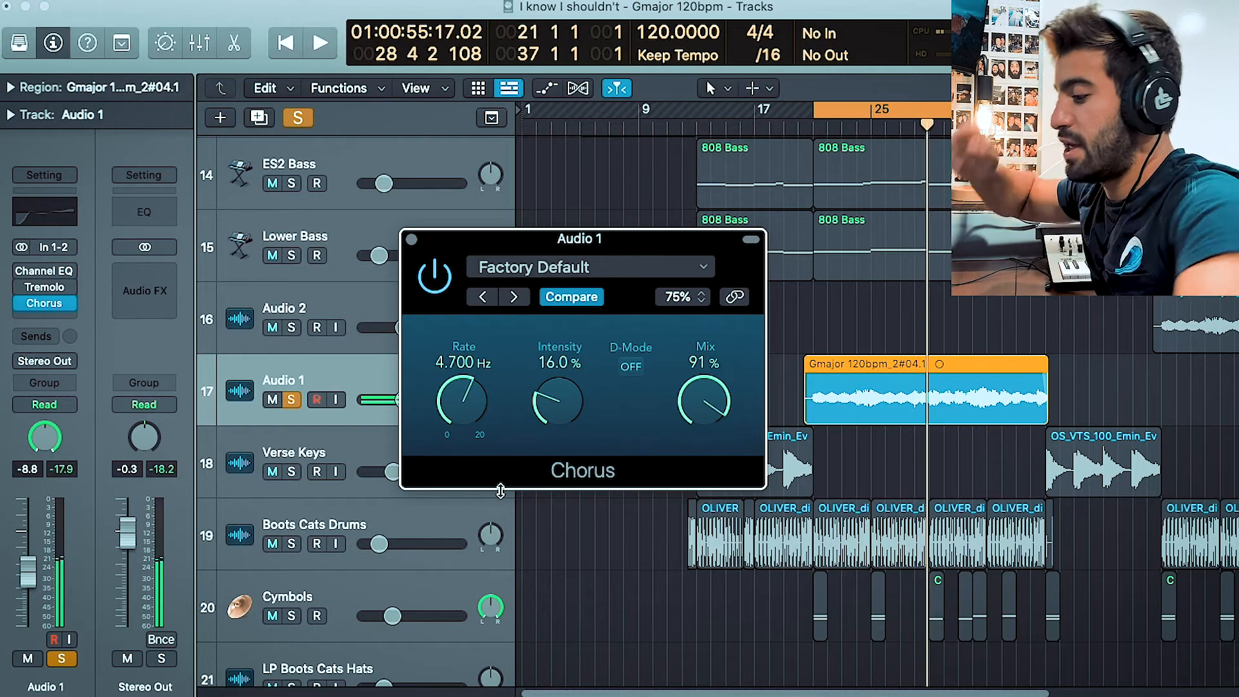
key("space")
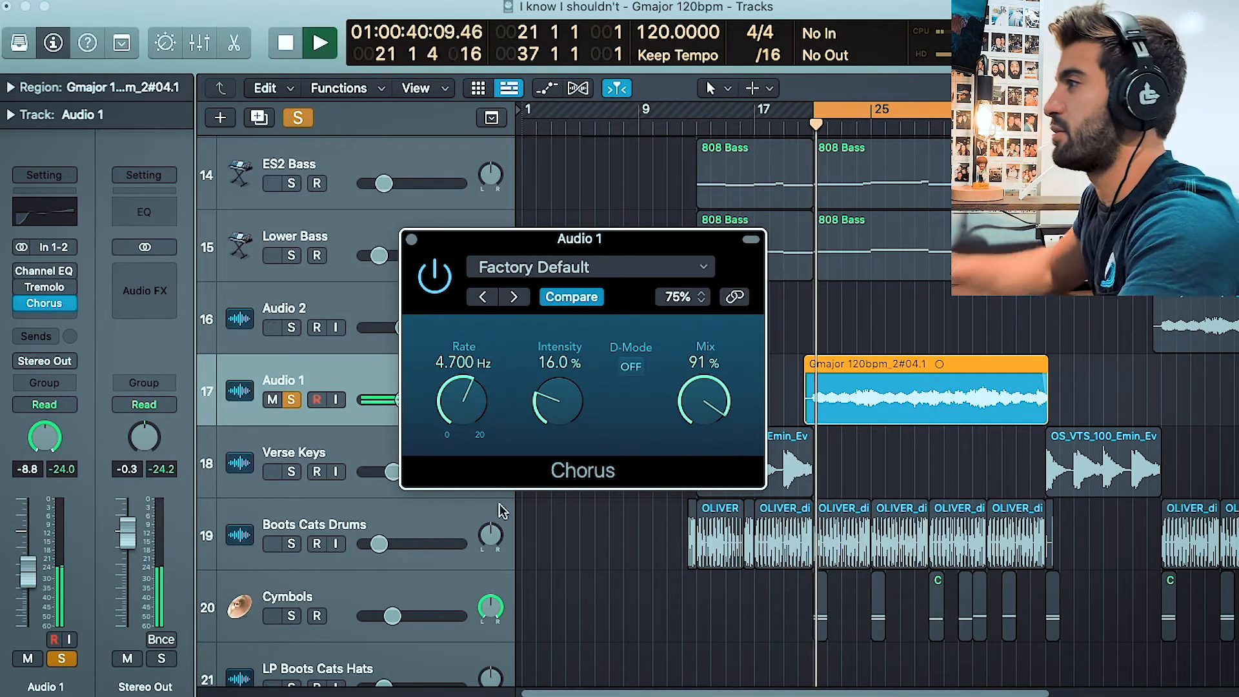
left_click(419, 283)
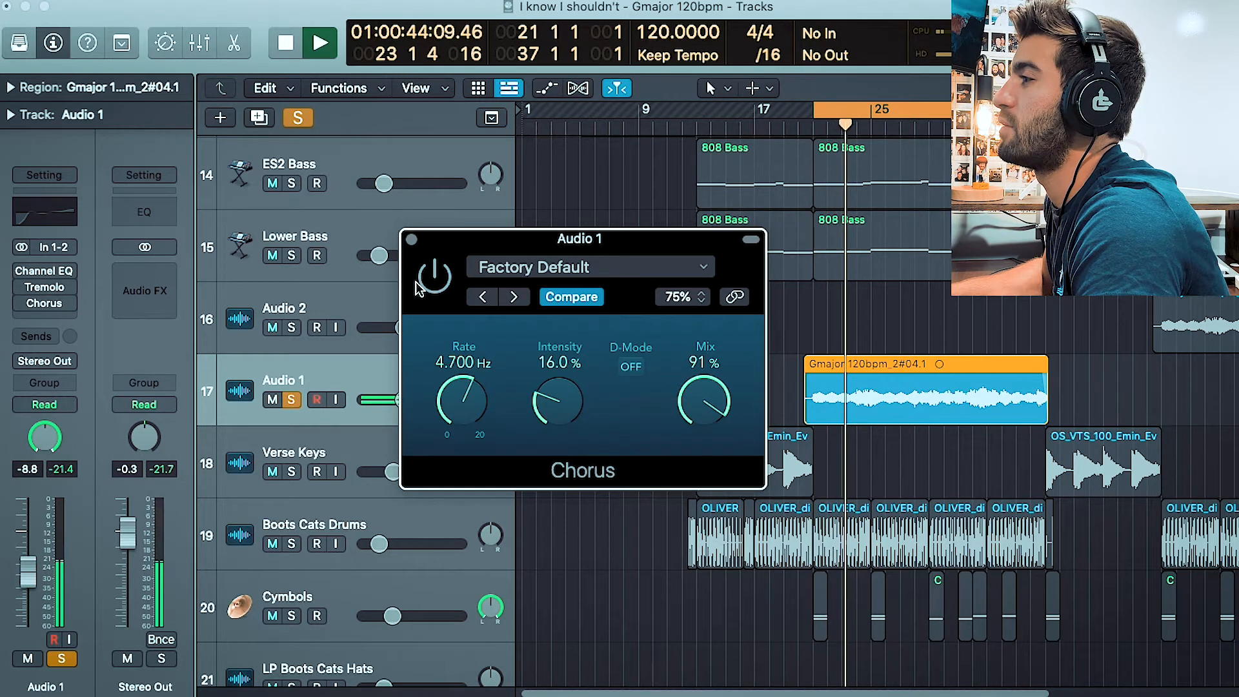
left_click(418, 284)
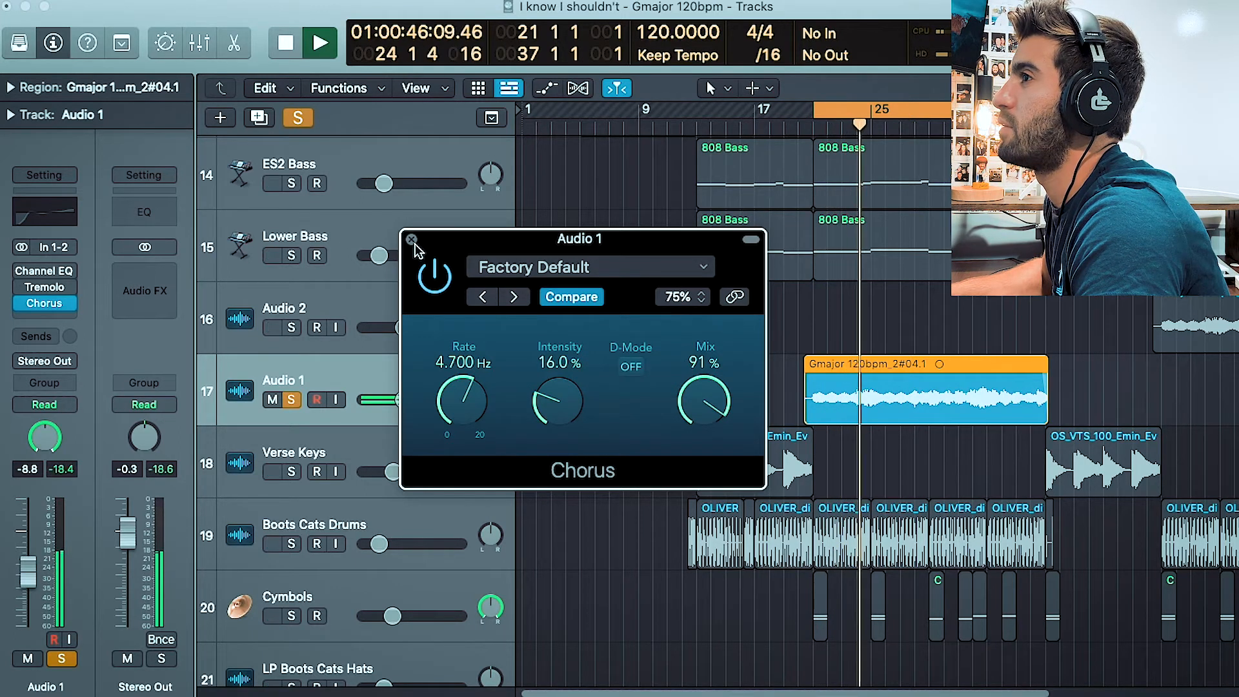
Close the Chorus window, switch the Audio 1 channel to mono, listen briefly and switch it back to stereo.
left_click(412, 239)
key("space")
left_click(68, 303)
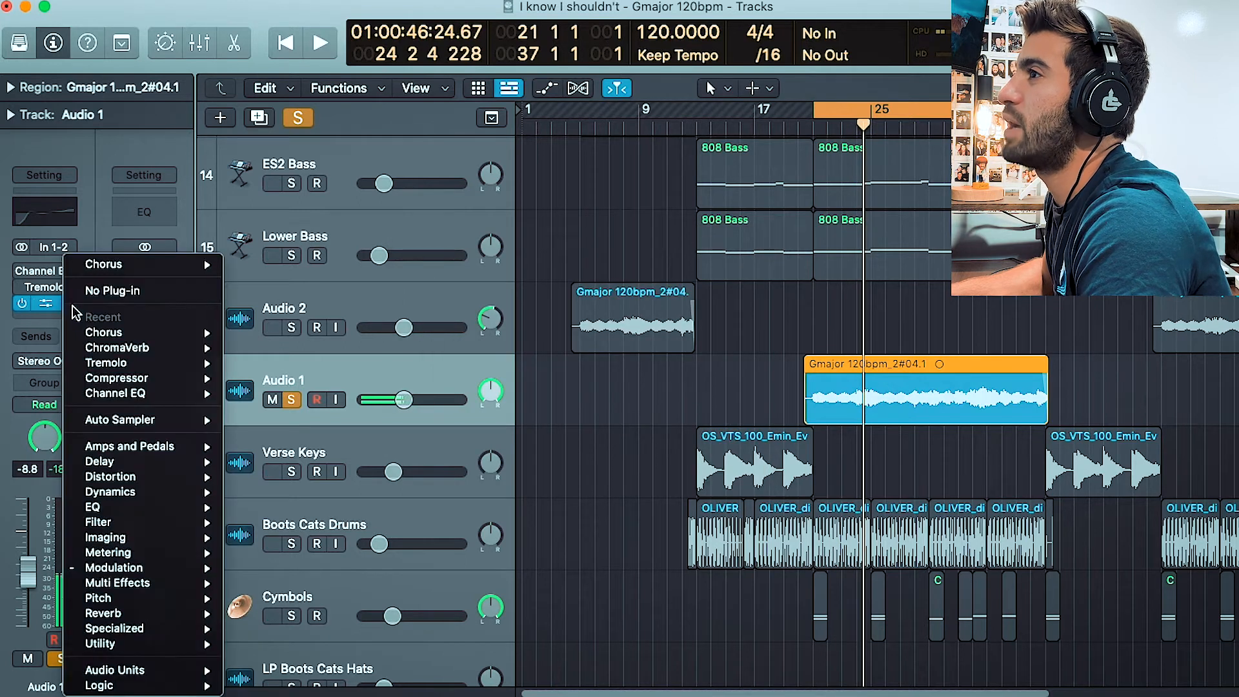
left_click(55, 248)
left_click(35, 248)
left_click(22, 248)
left_click(22, 248)
key("space")
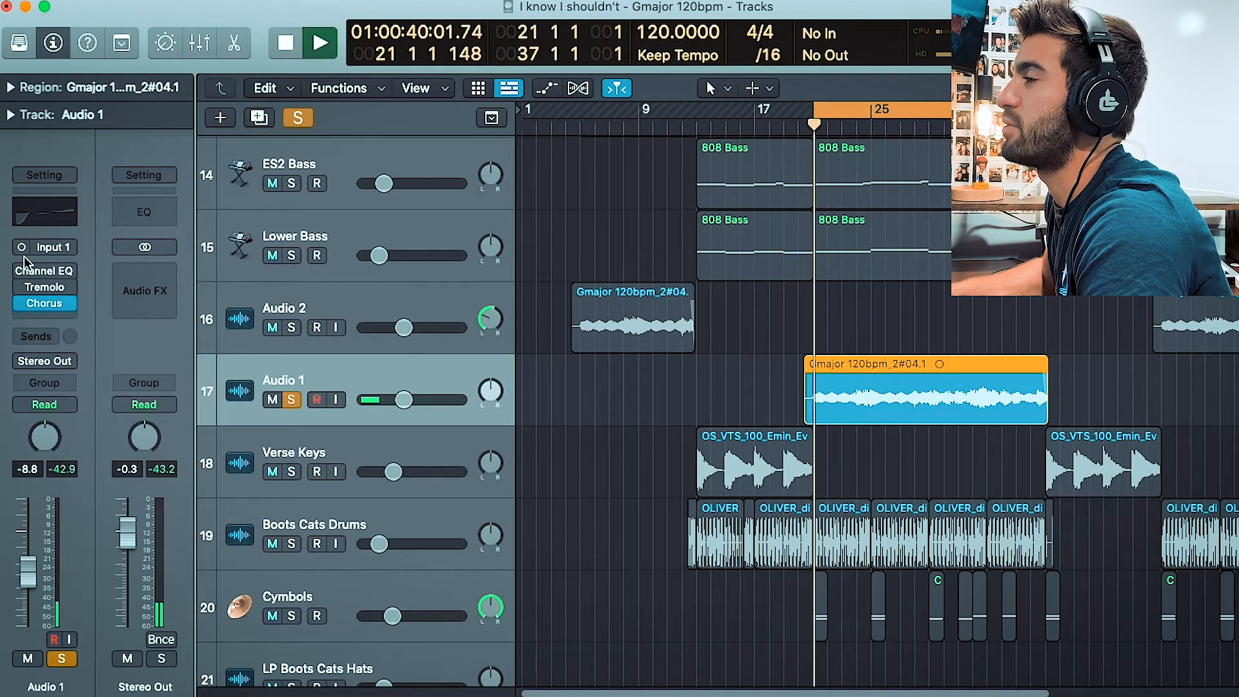
mouse_move(43, 306)
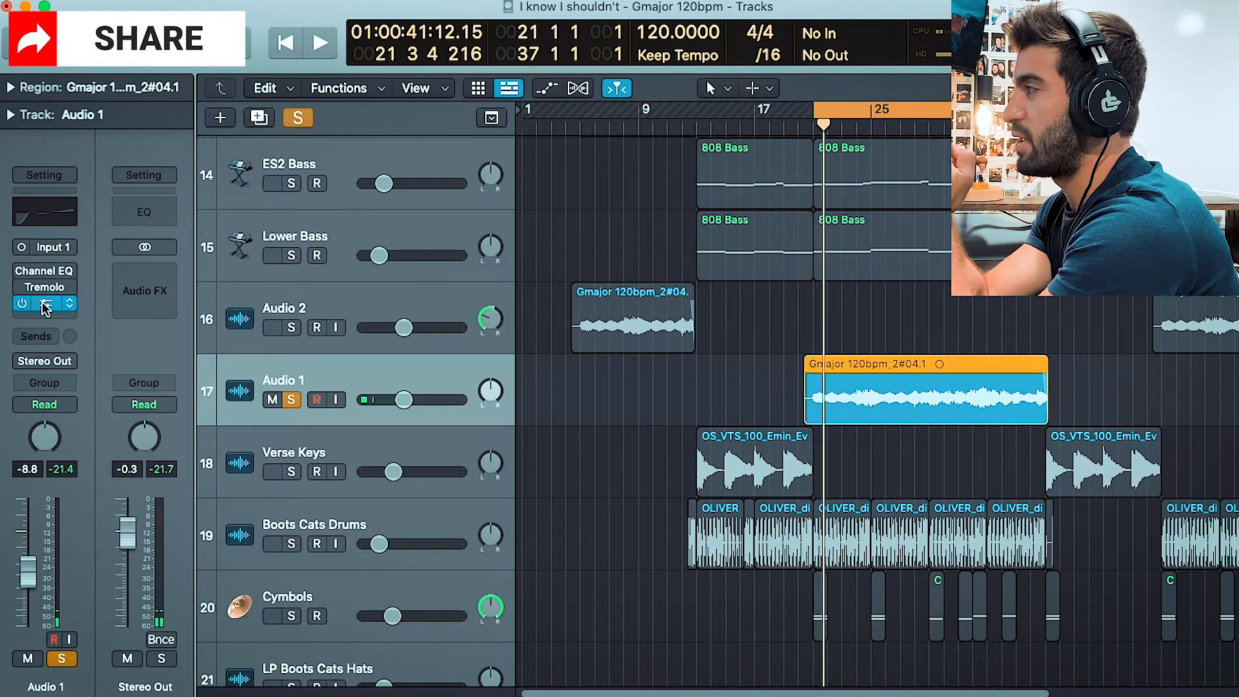
left_click(28, 250)
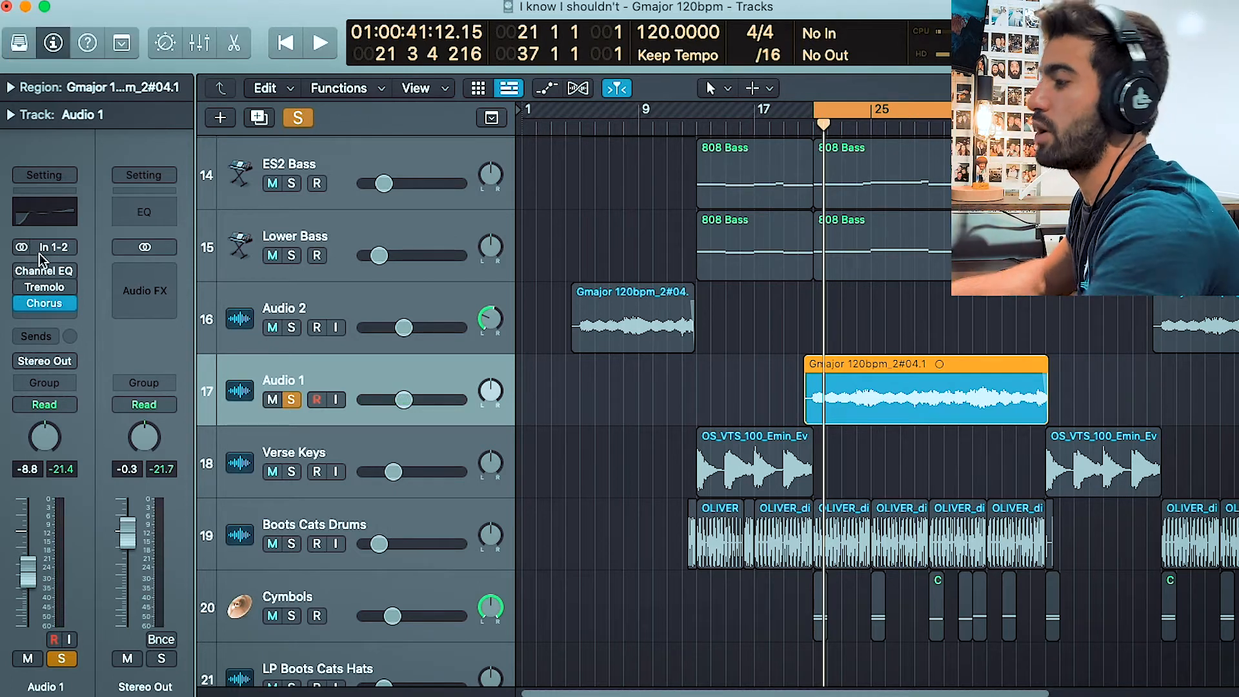
Reopen the Chorus on Audio 1, load the Pad Enchancer preset and play the region.
left_click(43, 305)
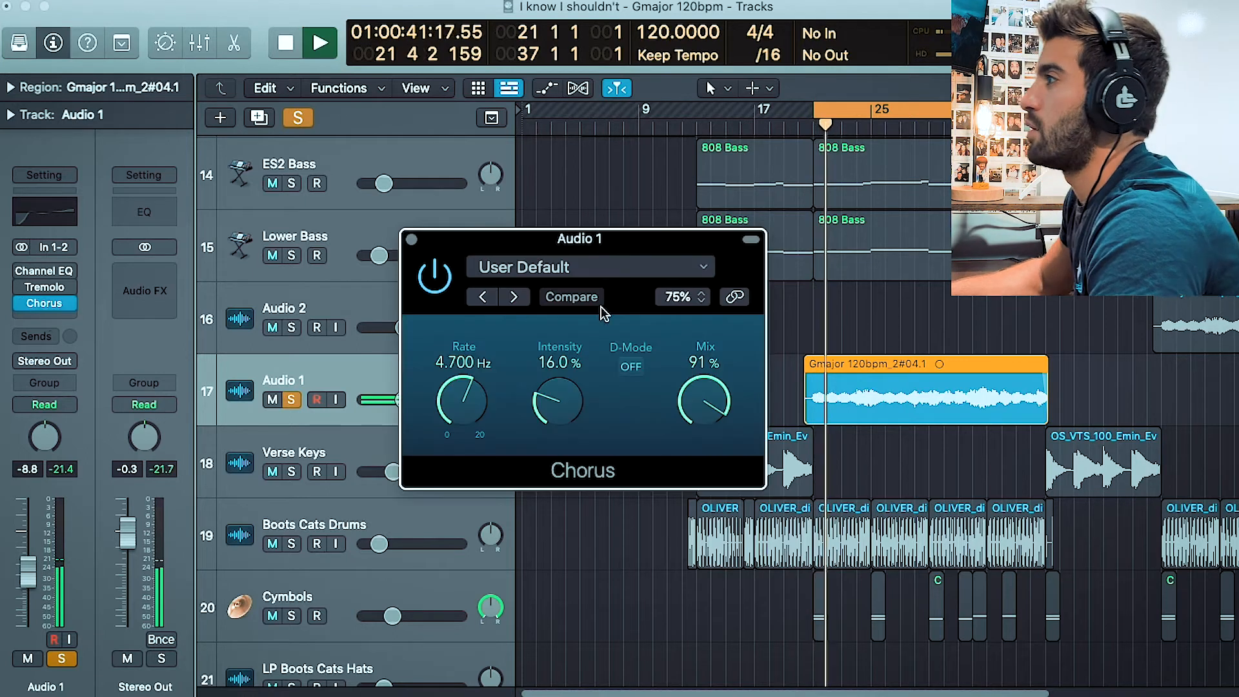
key("space")
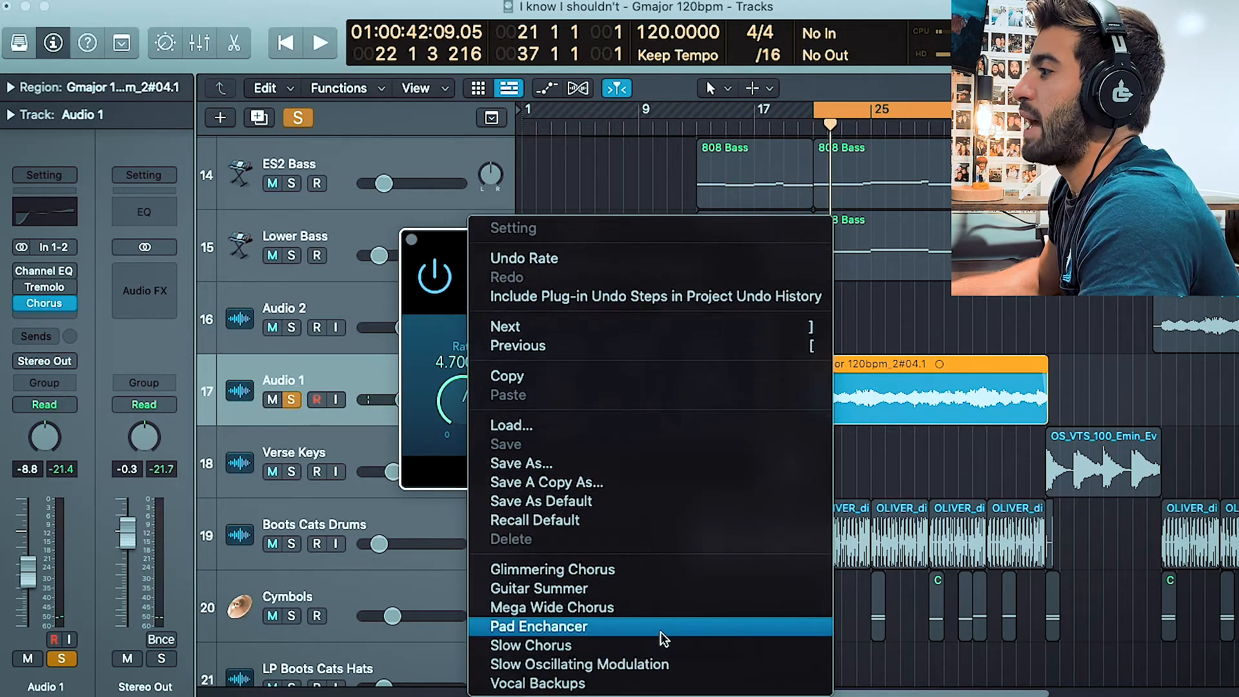
left_click(660, 630)
key("space")
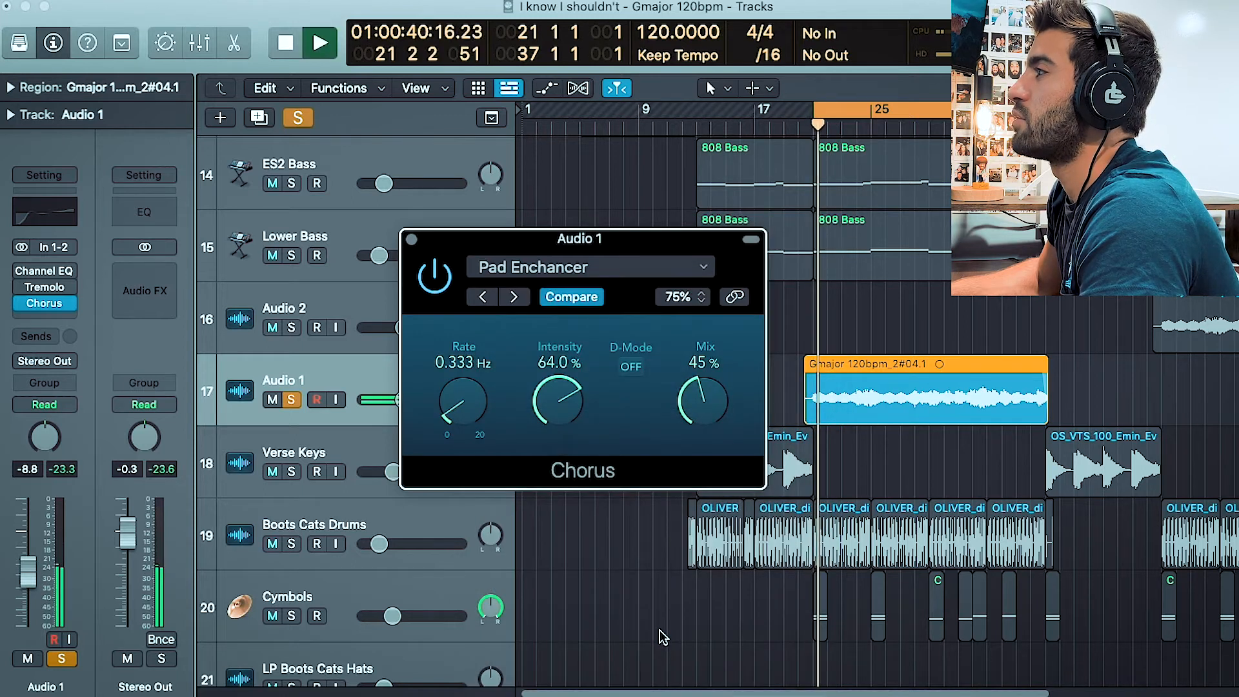
Compare the Pad Enchancer chorus sound with the effect bypassed and active during playback.
left_click(424, 271)
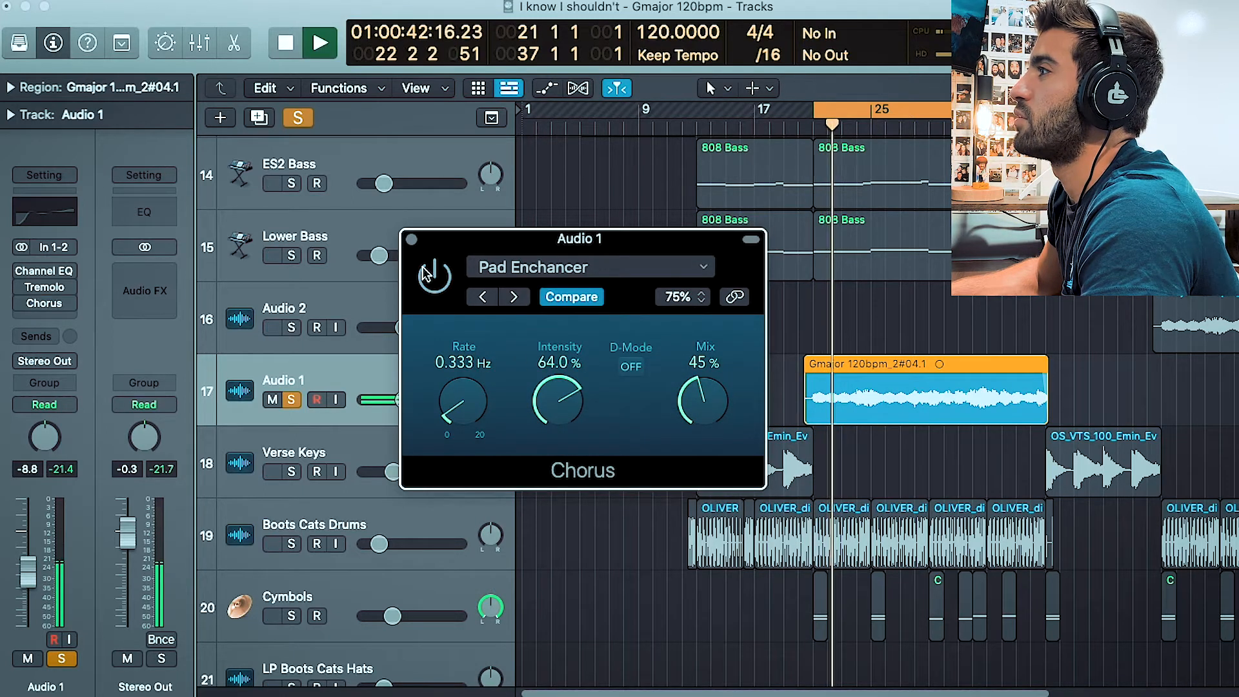
left_click(424, 271)
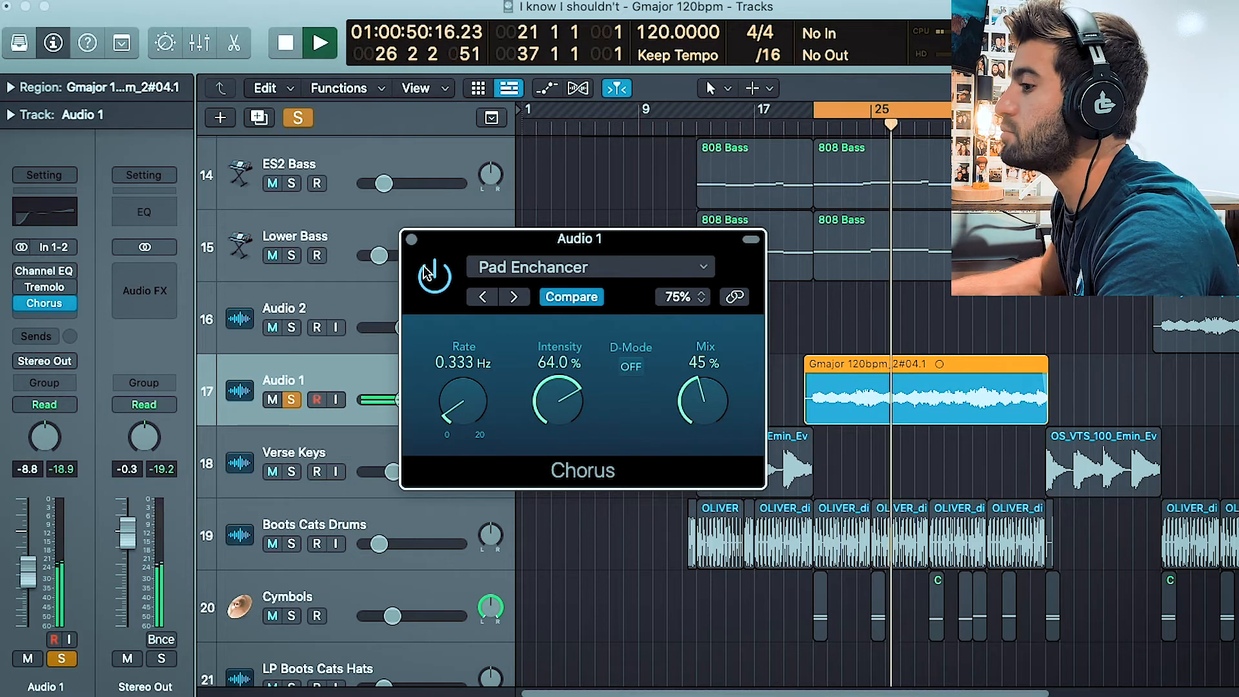
left_click(427, 272)
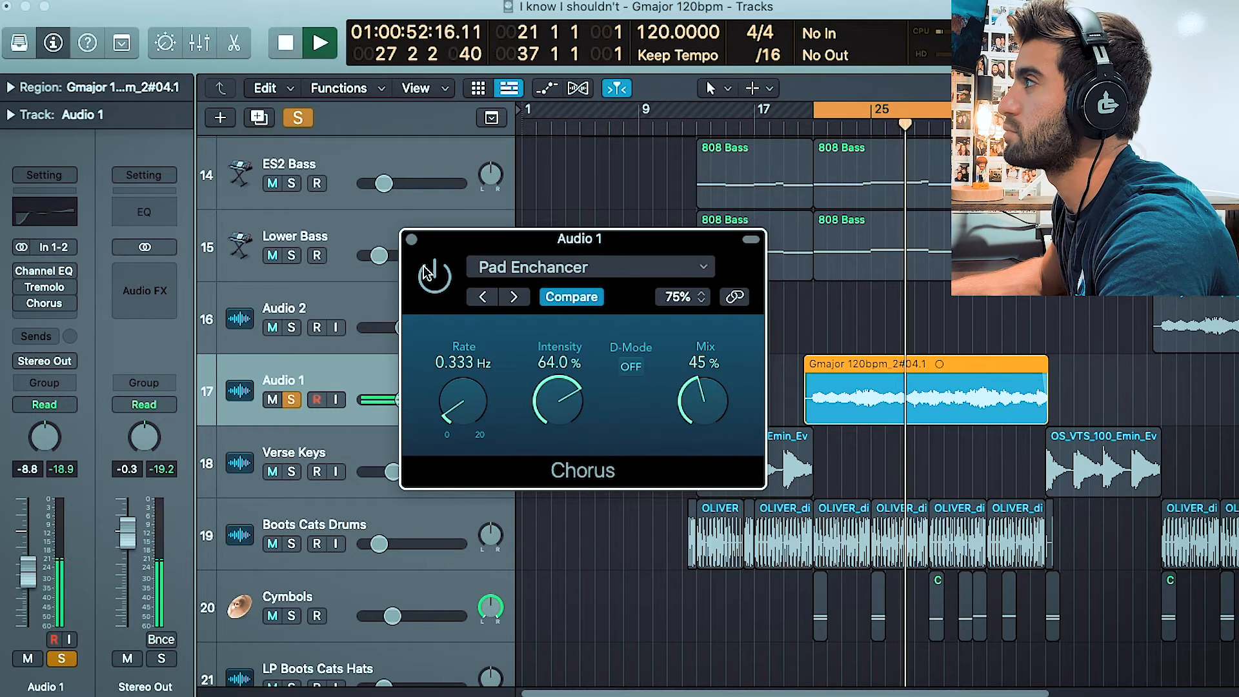
left_click(427, 271)
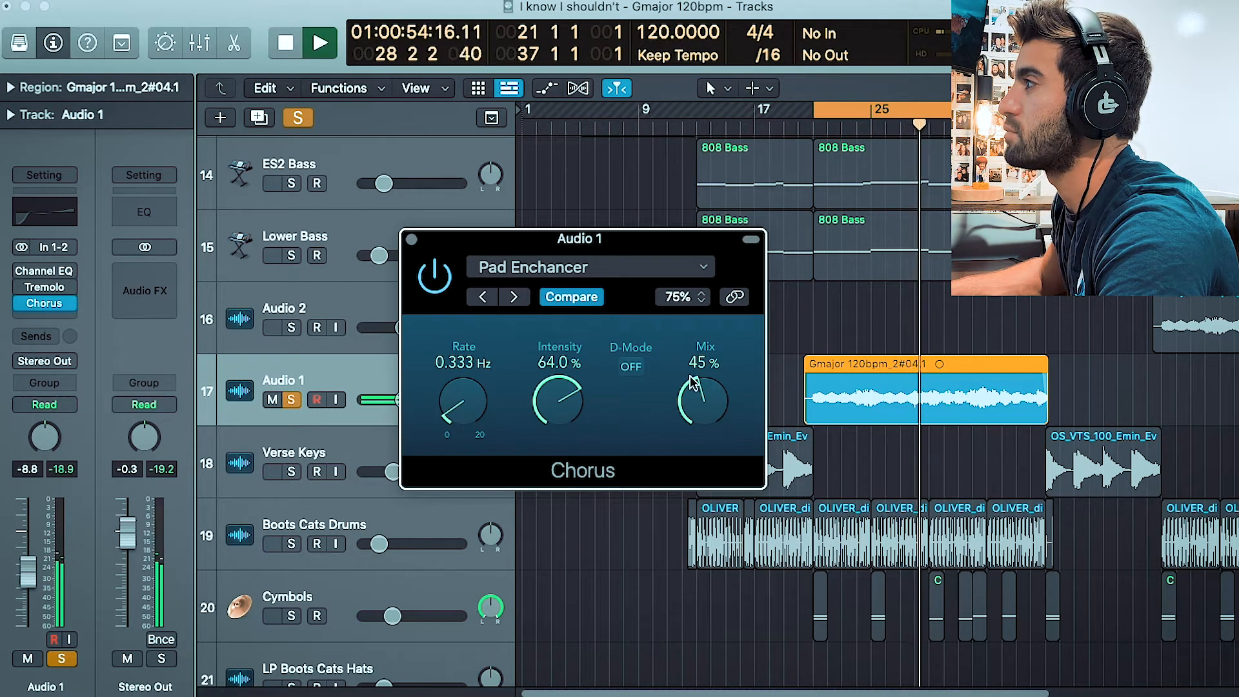
Lower the Chorus mix to 30% and intensity to 42%, play from bar 29, then bypass the effect and close its window.
left_click_drag(693, 382, 697, 426)
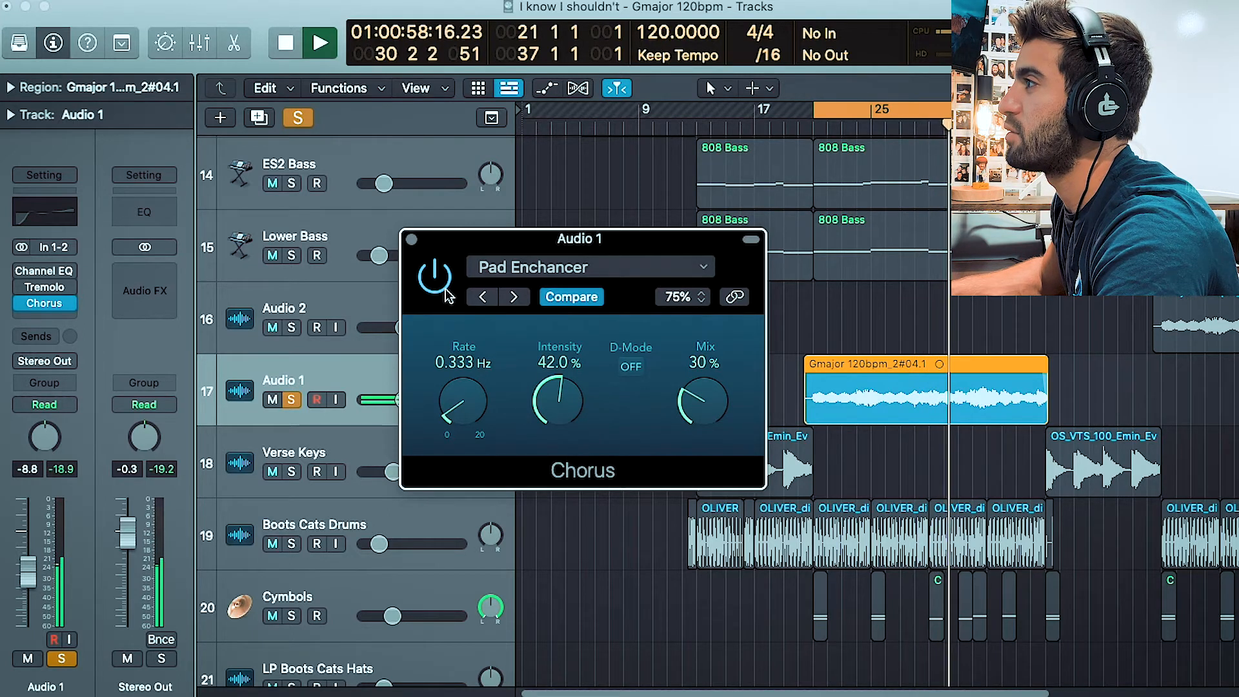
left_click(931, 389)
key("space")
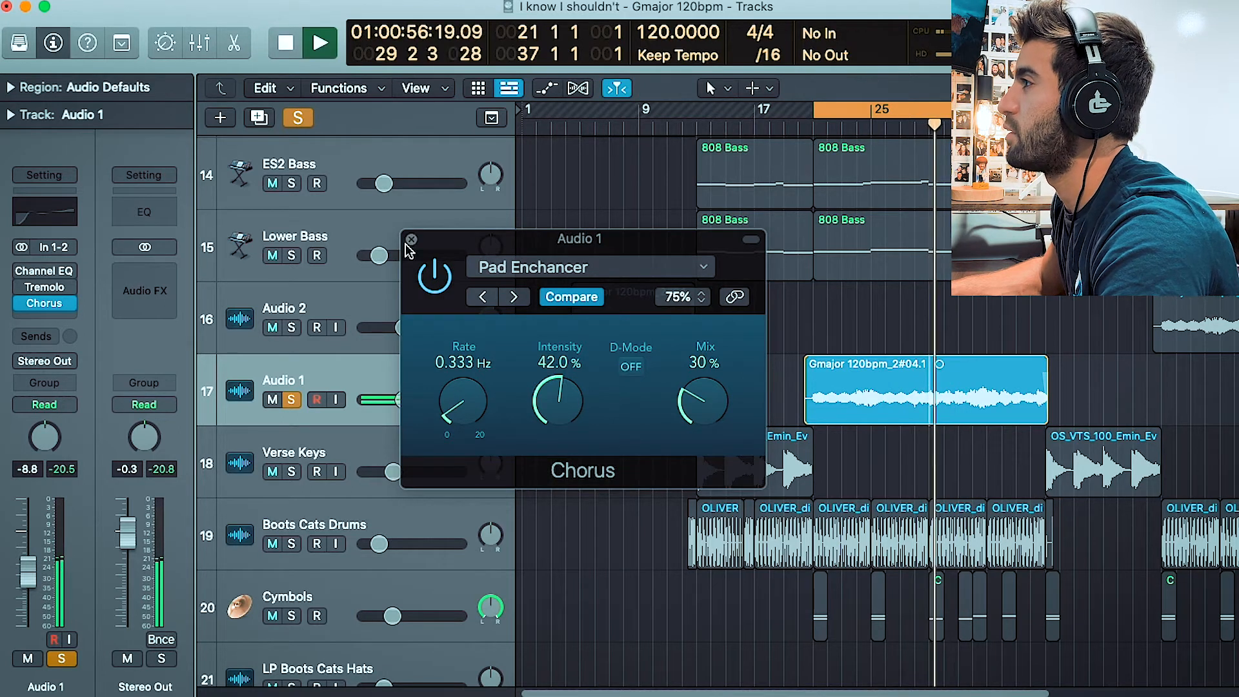
left_click(443, 275)
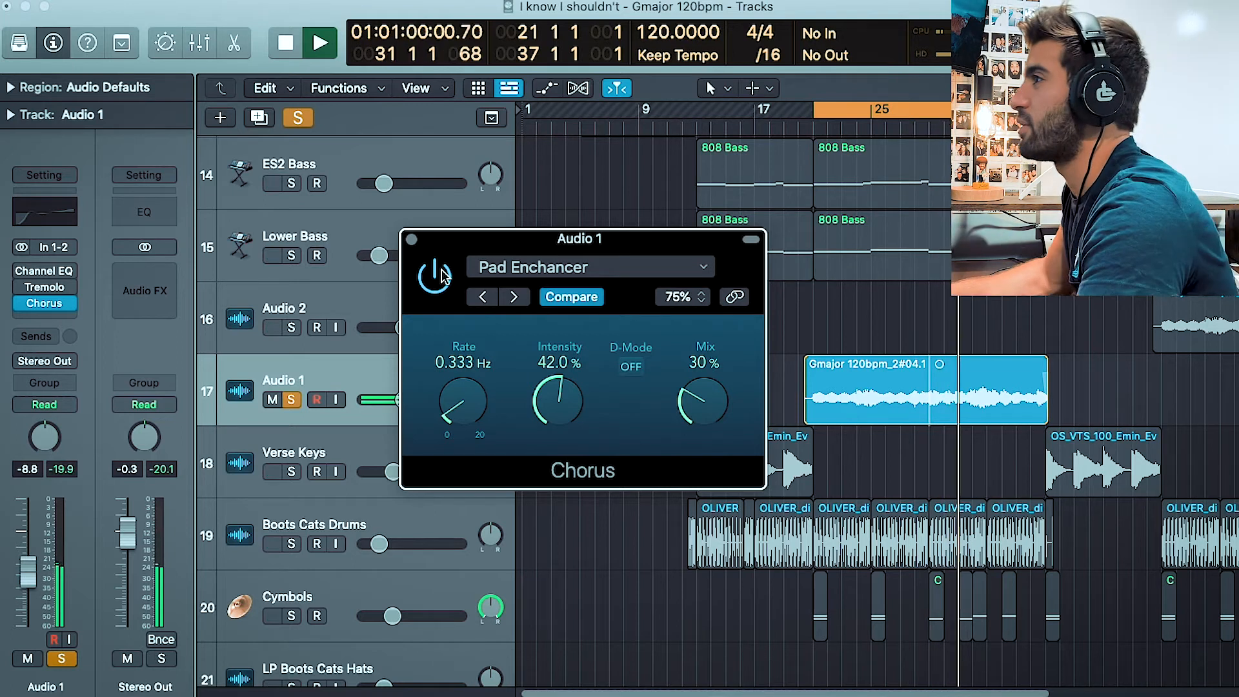
left_click(410, 239)
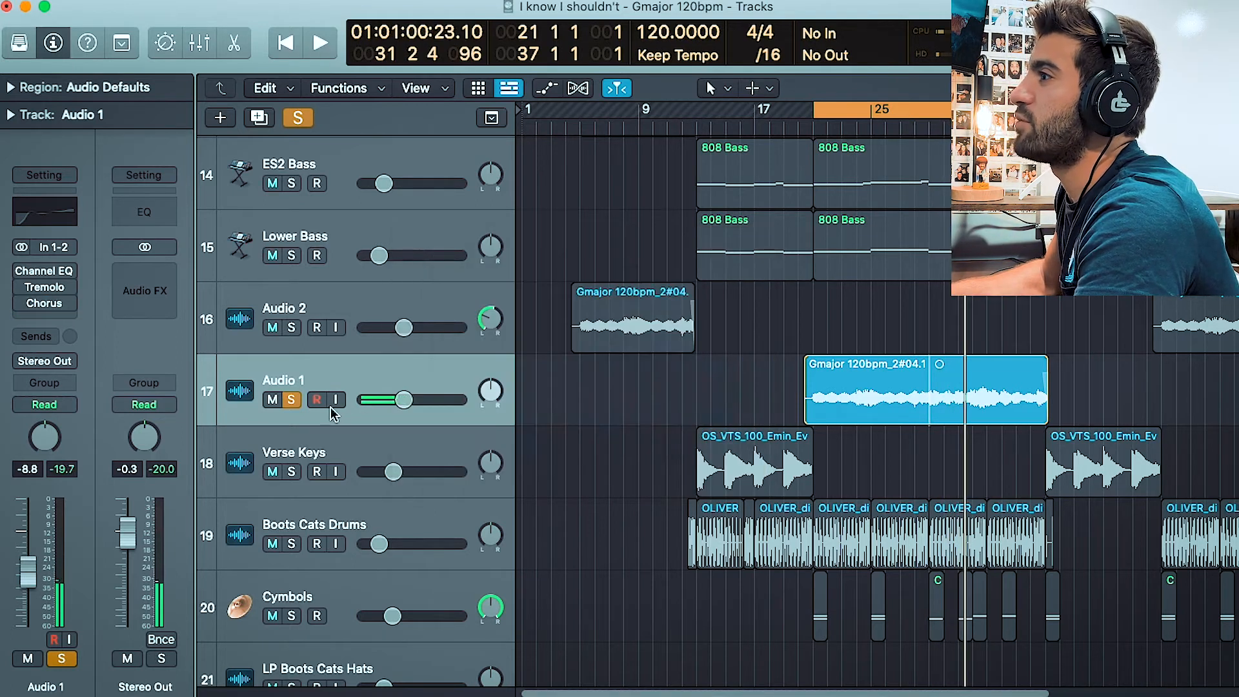
Unsolo Audio 1 and solo the JR Main Vox and Dup CH tracks instead.
left_click(294, 400)
scroll(739, 430, "up", 15)
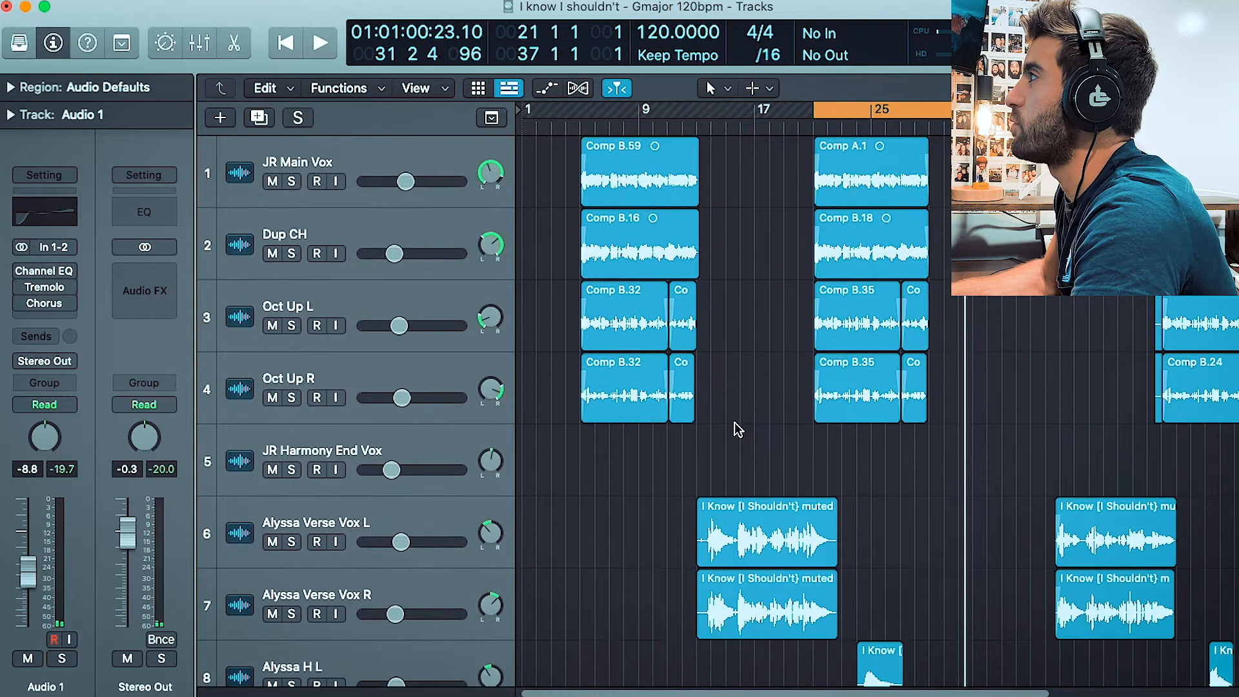
left_click_drag(293, 183, 284, 239)
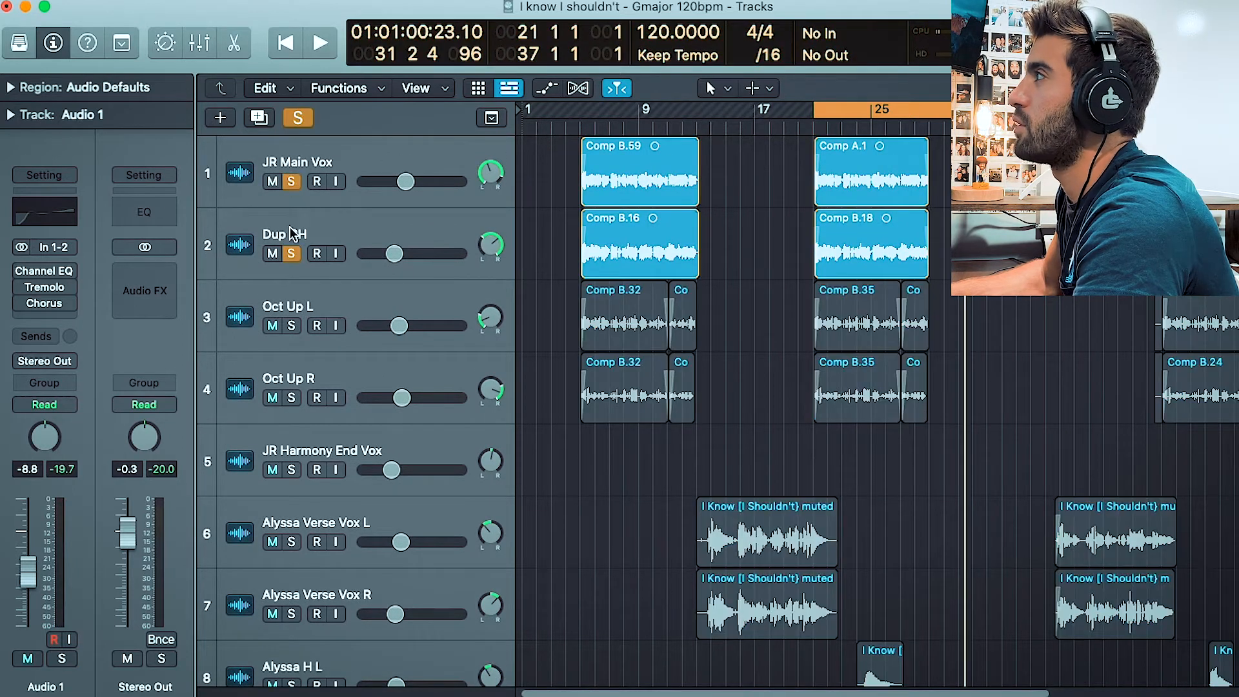
left_click(293, 234)
Play the two soloed vocal tracks from the Comp A.1 region at bar 21.
key("space")
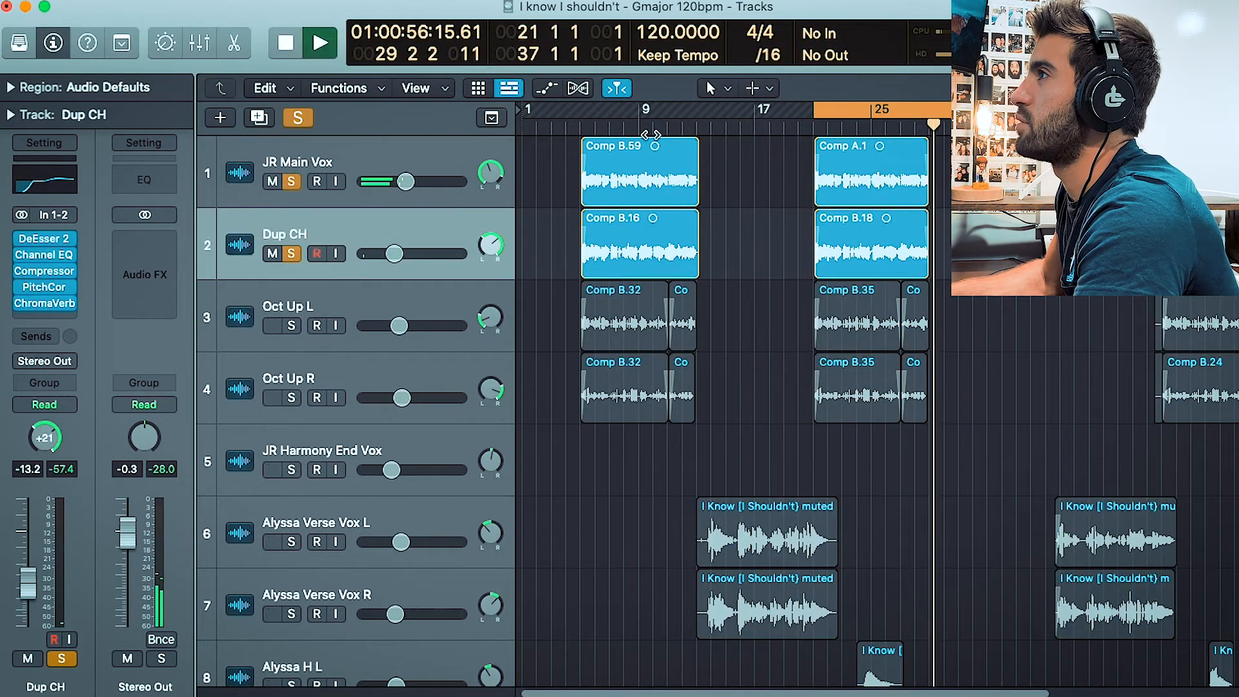
left_click(855, 149)
left_click(782, 174)
key("space")
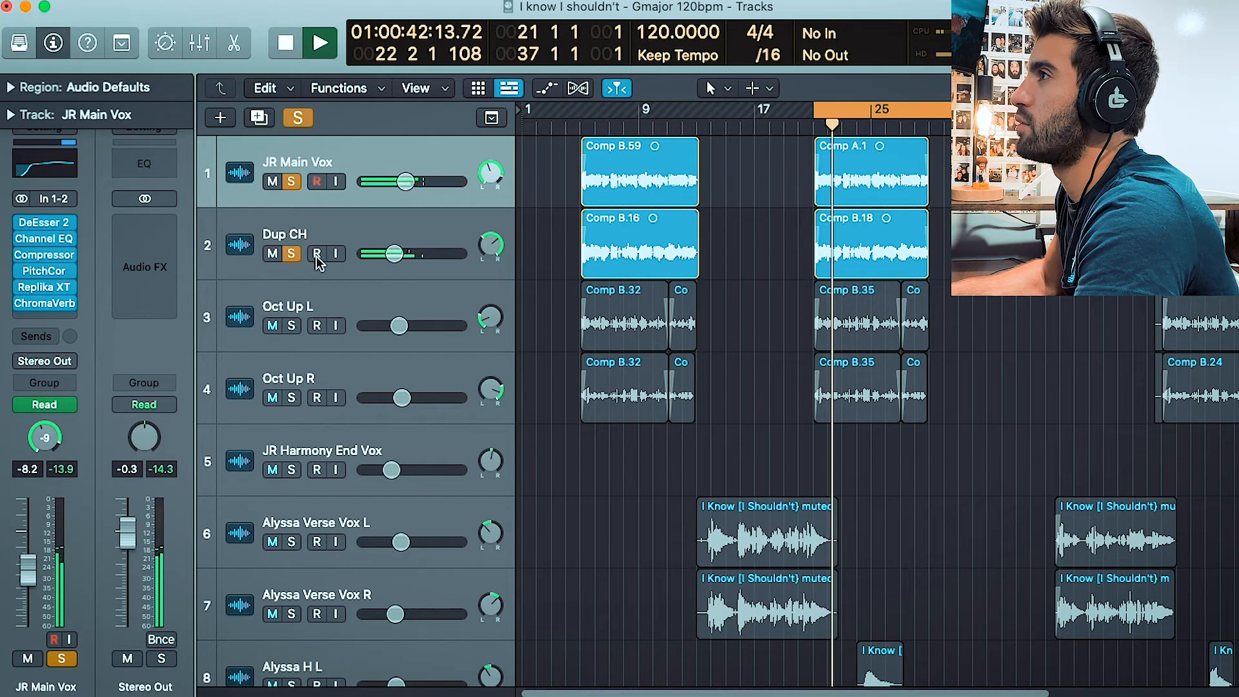
Duplicate the JR Main Vox track and move the Comp A.1 region onto the copy without its track automation.
key("space")
key("super+d")
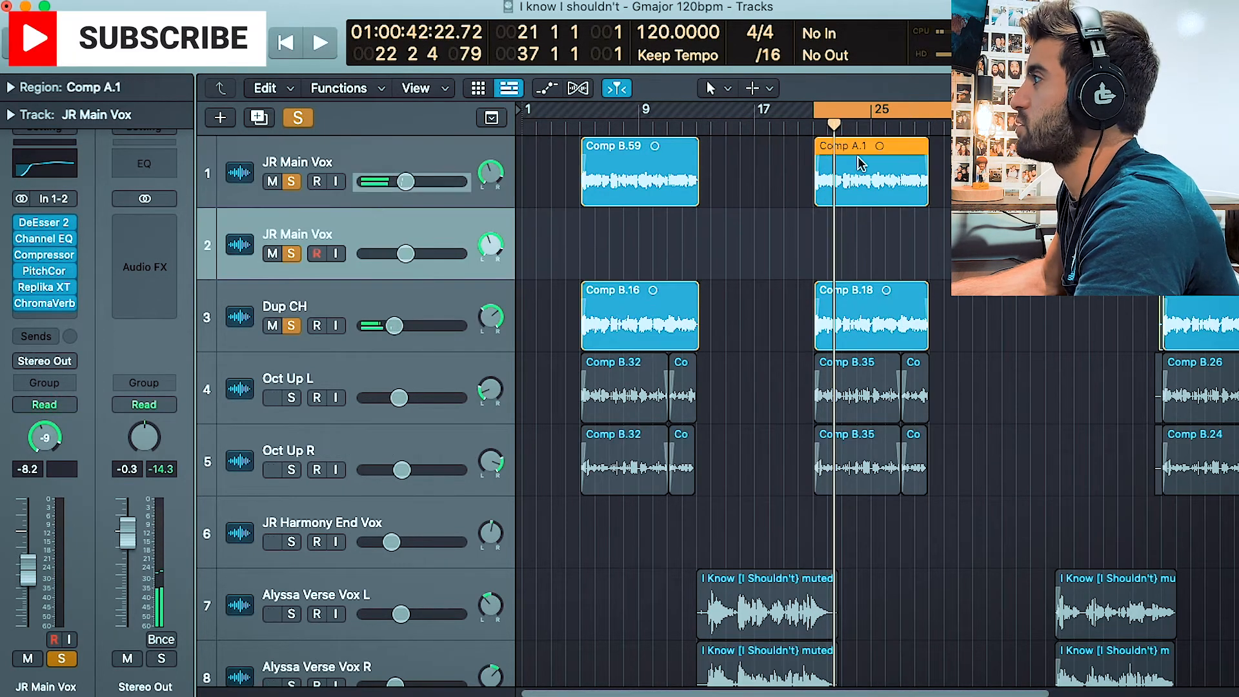
left_click_drag(833, 160, 833, 232)
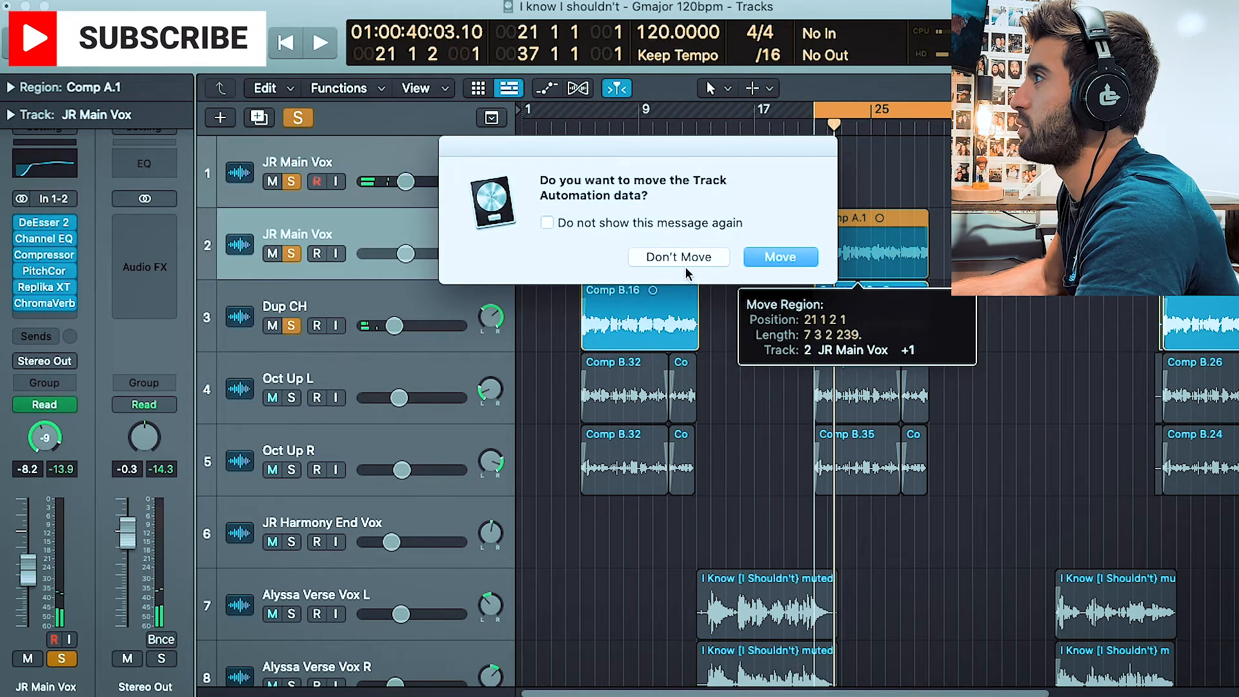
left_click(684, 260)
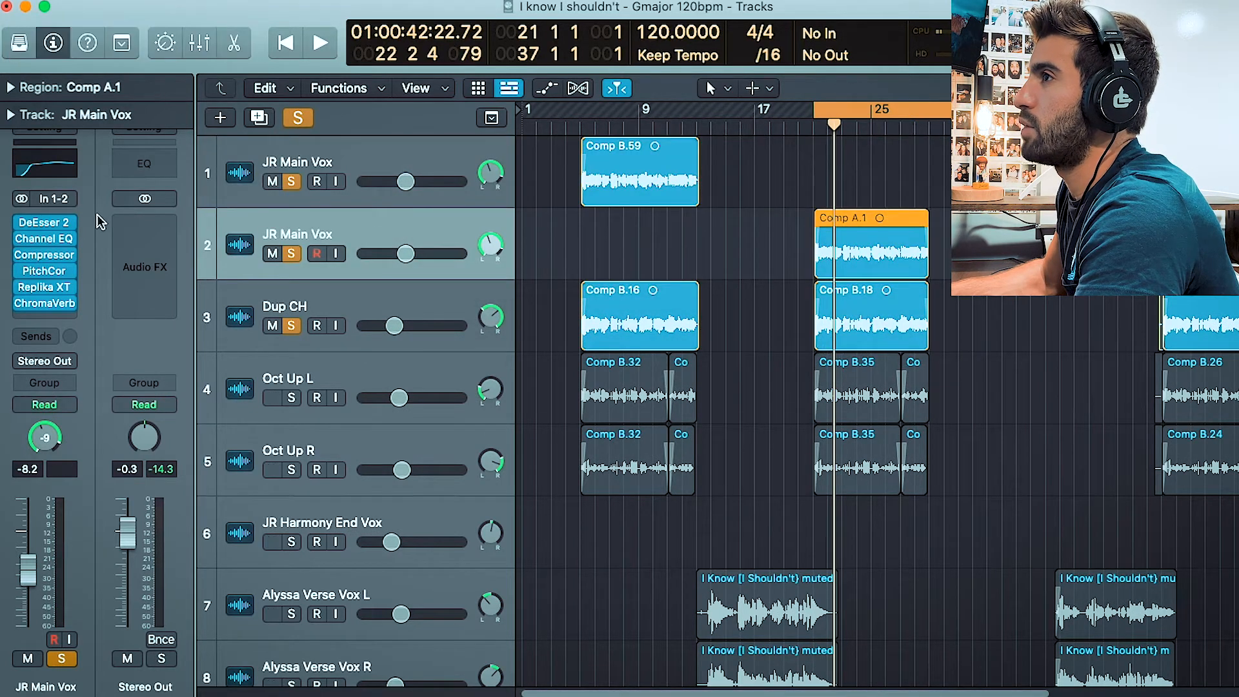
Bypass all plug-ins on the duplicated JR Main Vox track, from DeEsser 2 to ChromaVerb, and centre its pan.
left_click_drag(19, 224, 13, 305)
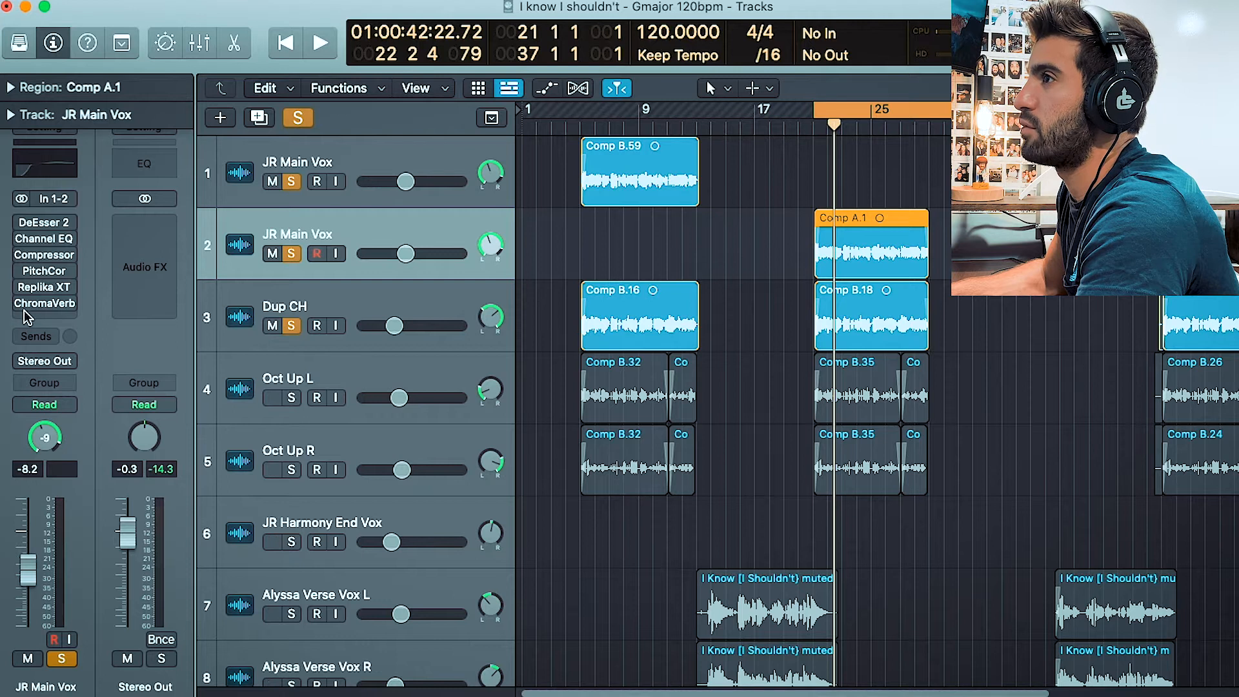
left_click(26, 316)
left_click(509, 237)
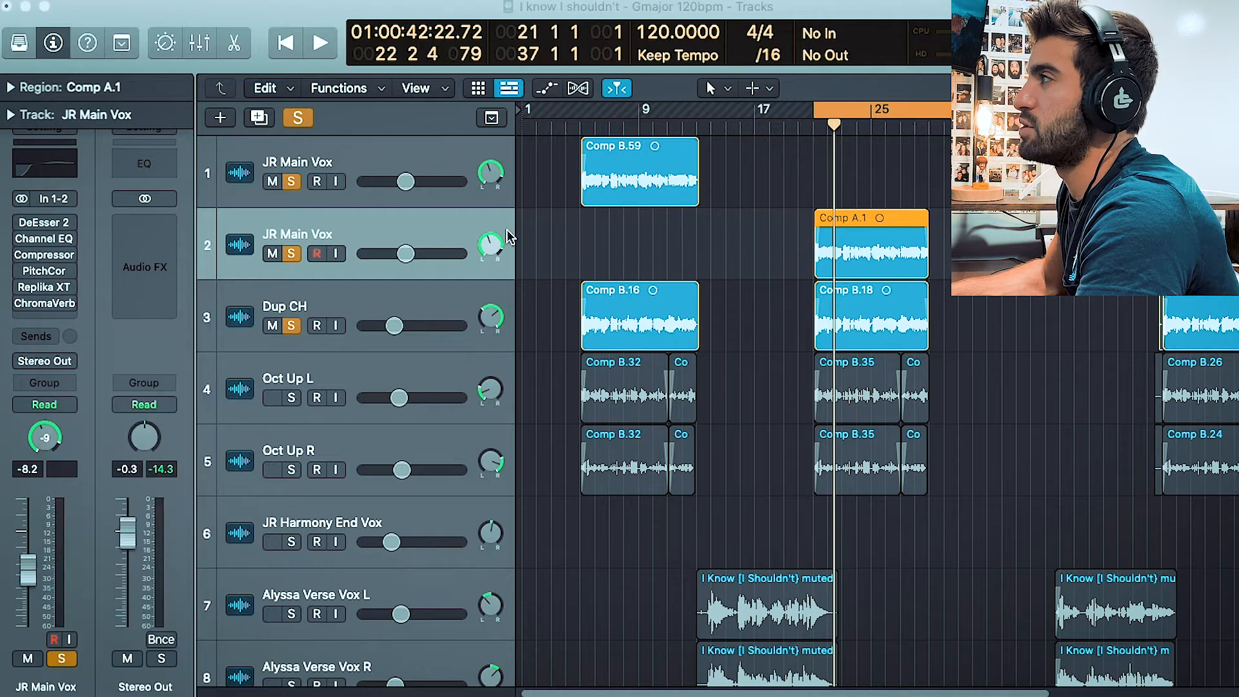
Unsolo the original JR Main Vox and Dup CH tracks, and play the duplicated vocal alone.
left_click(292, 181)
left_click(292, 326)
key("space")
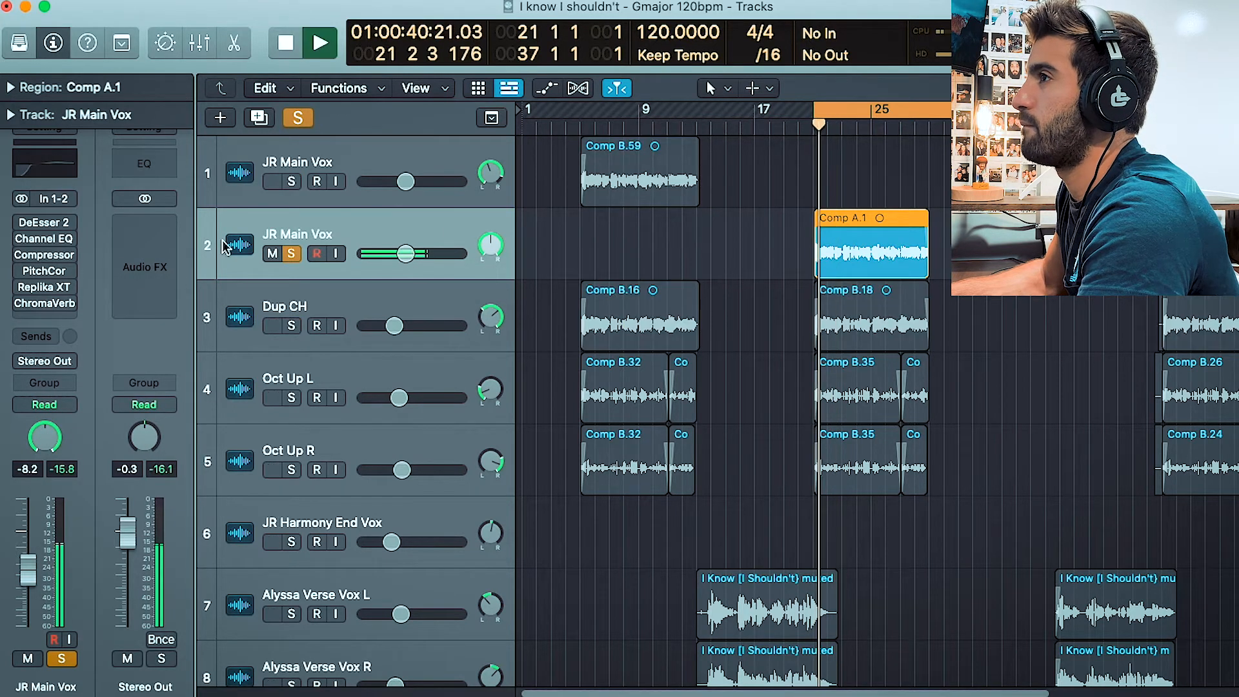
Insert a Chorus plug-in after ChromaVerb on the duplicated vocal track and listen to its default setting.
left_click(52, 314)
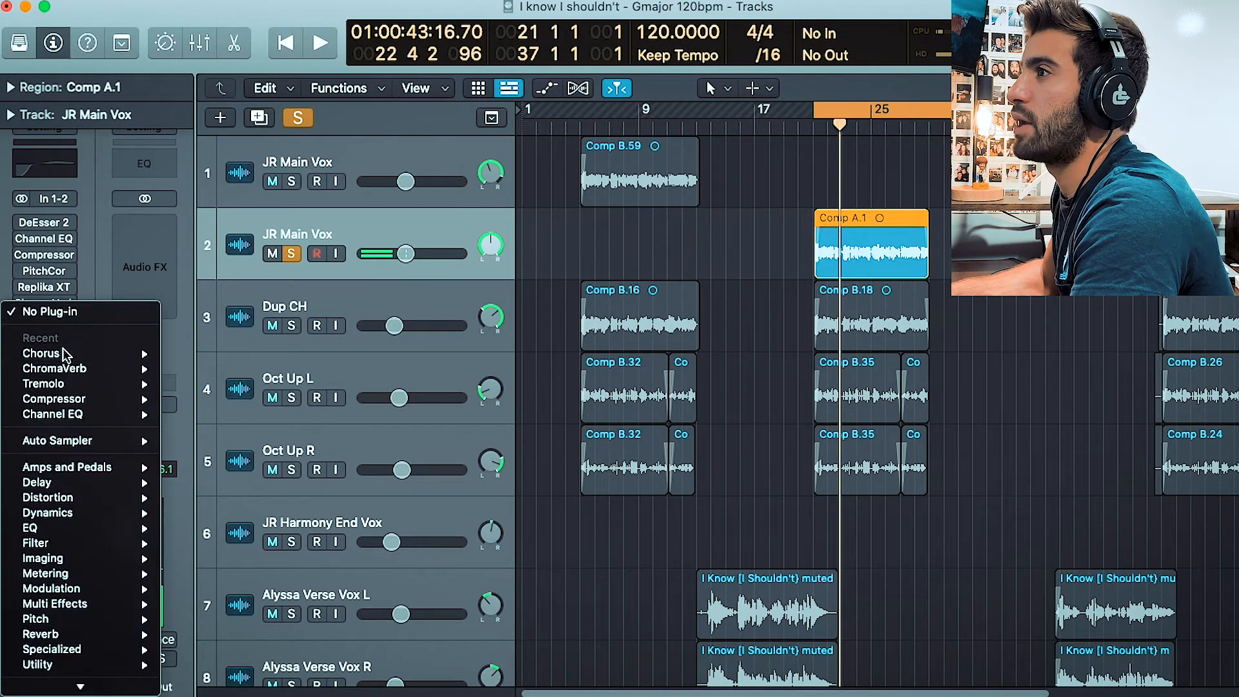
left_click(49, 353)
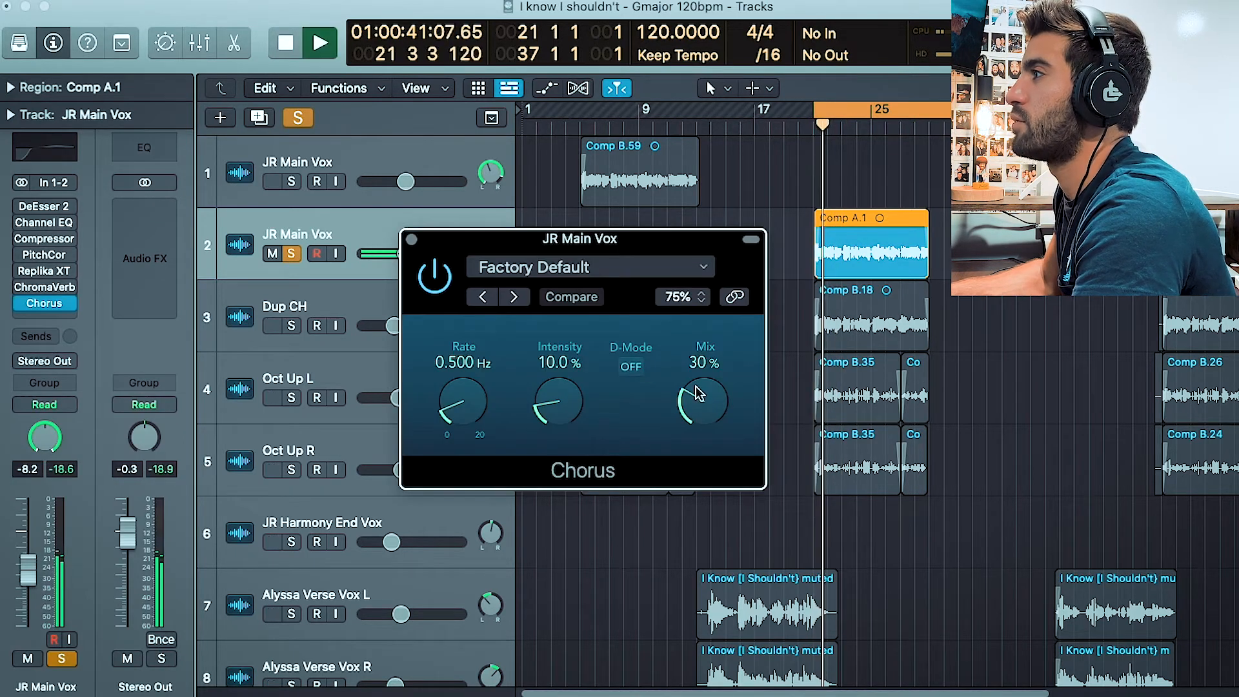
key("space")
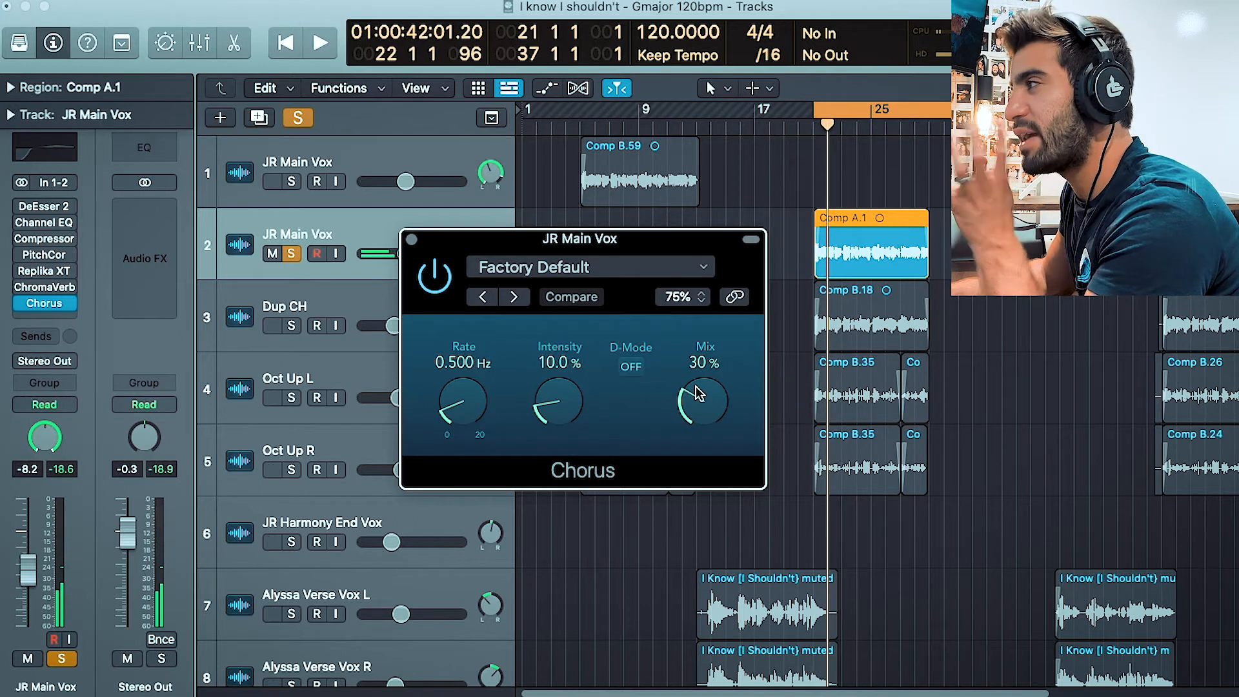
Raise the vocal's Chorus mix to 66% and intensity to 44% during playback.
key("space")
left_click_drag(698, 406, 662, 307)
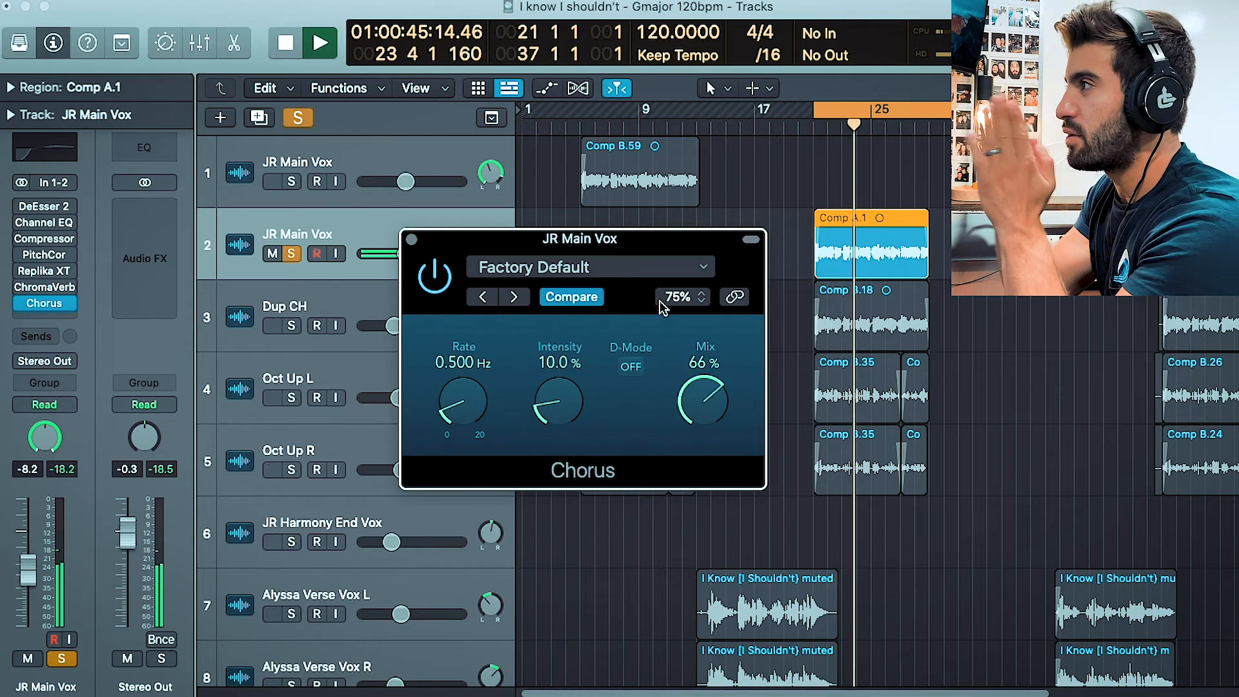
left_click_drag(558, 401, 542, 315)
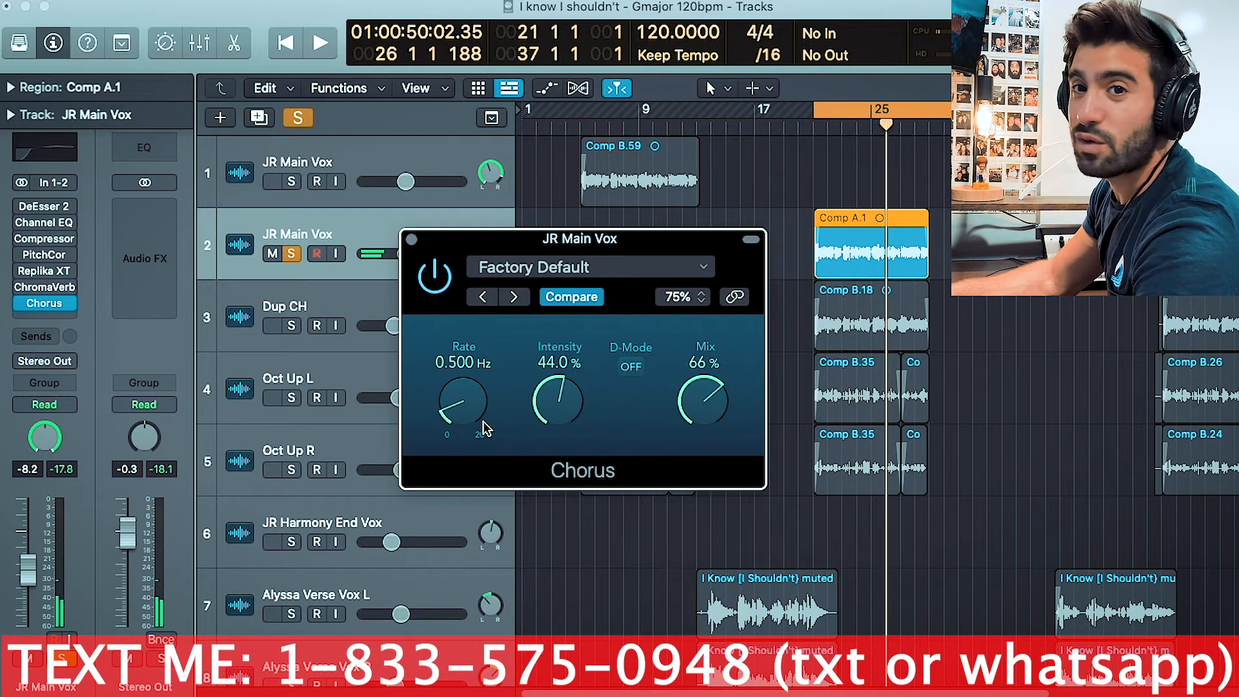
Try faster Chorus rates on the duplicated vocal during playback, settle on 0.567 Hz, and close the plug-in window.
left_click_drag(473, 398, 465, 345)
key("space")
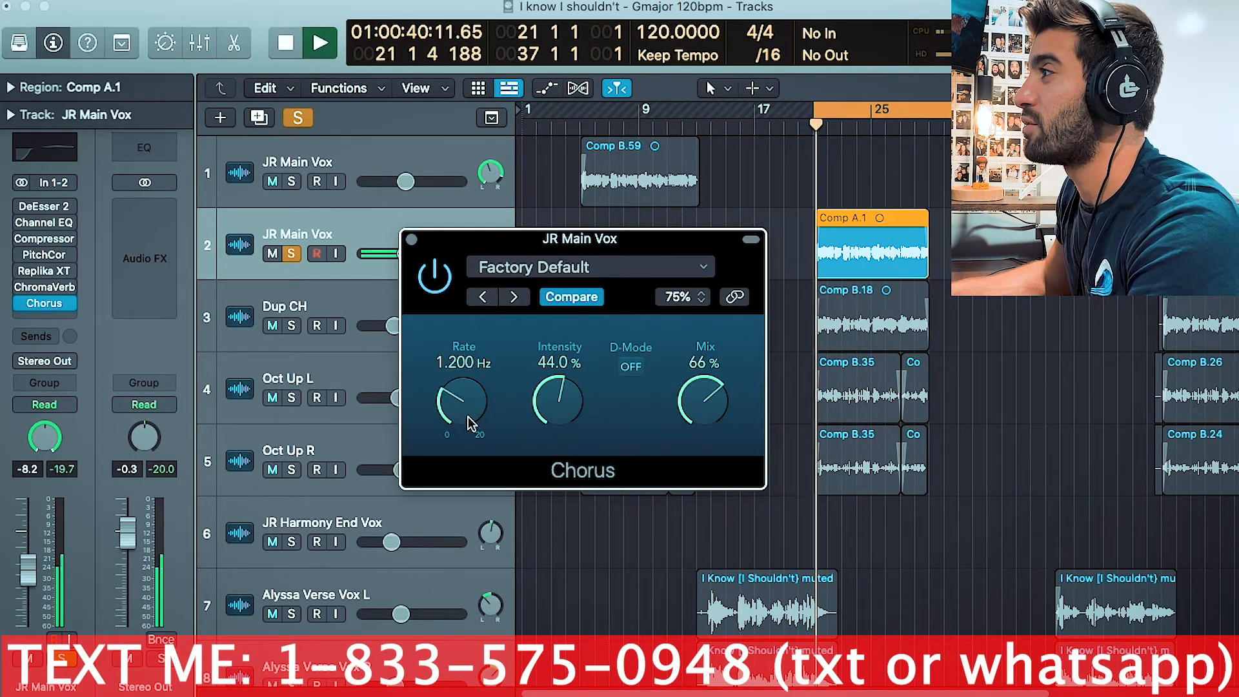
left_click_drag(459, 409, 456, 451)
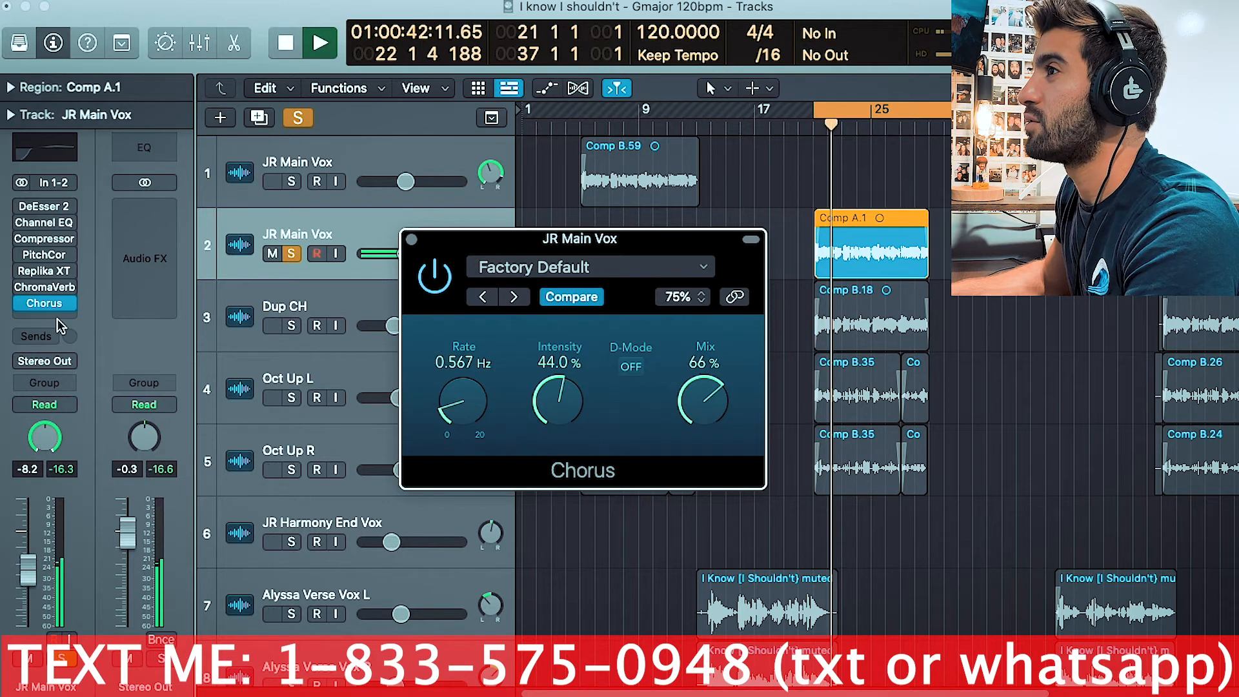
mouse_move(45, 271)
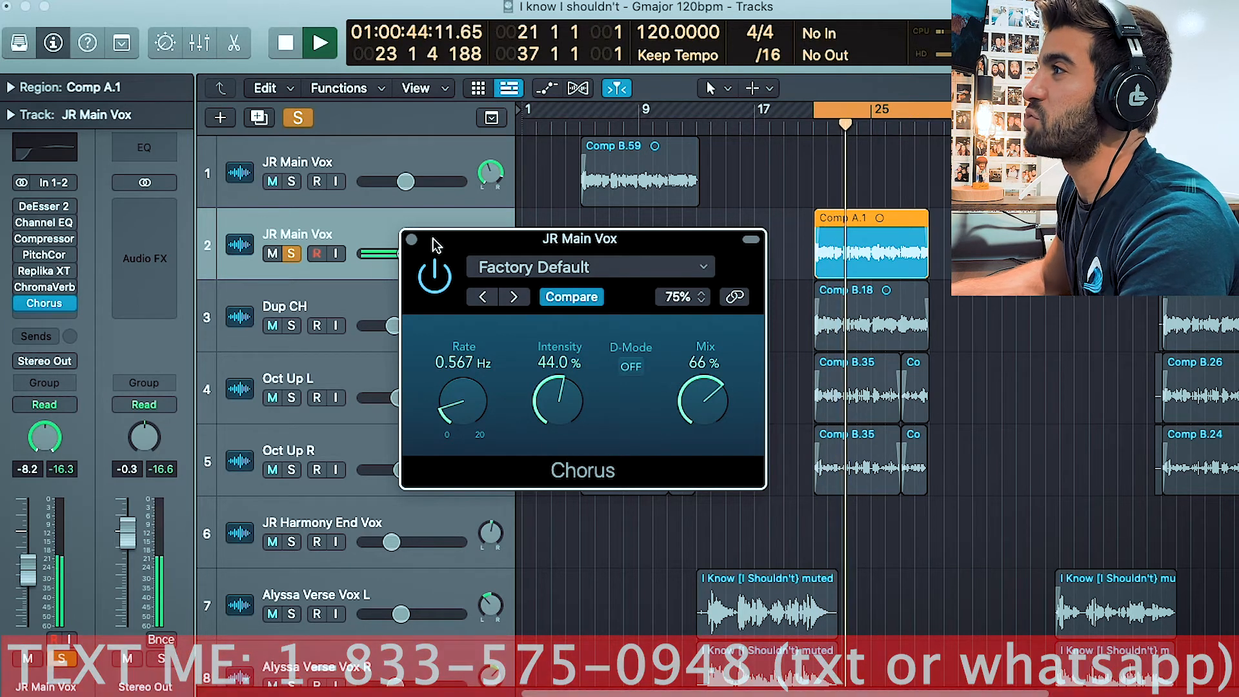
left_click(412, 240)
key("space")
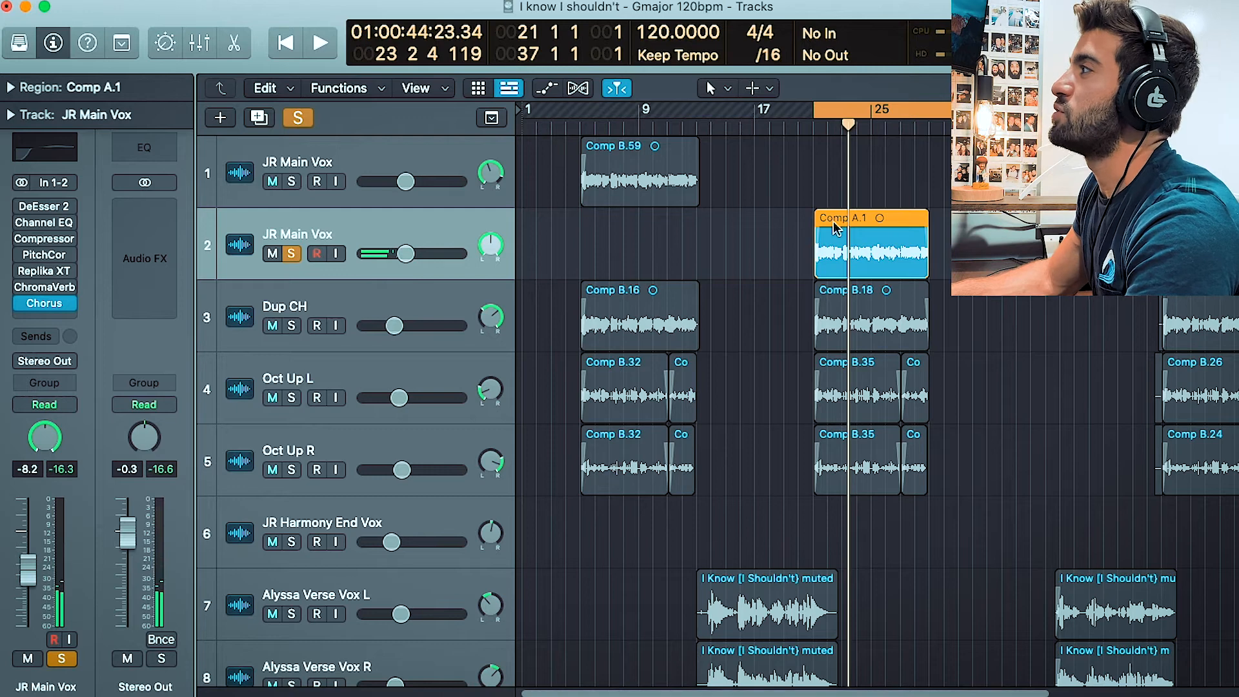
Unsolo the duplicated vocal, solo the Boots Cats Drums track and start playback.
left_click(296, 254)
scroll(368, 249, "down", 20)
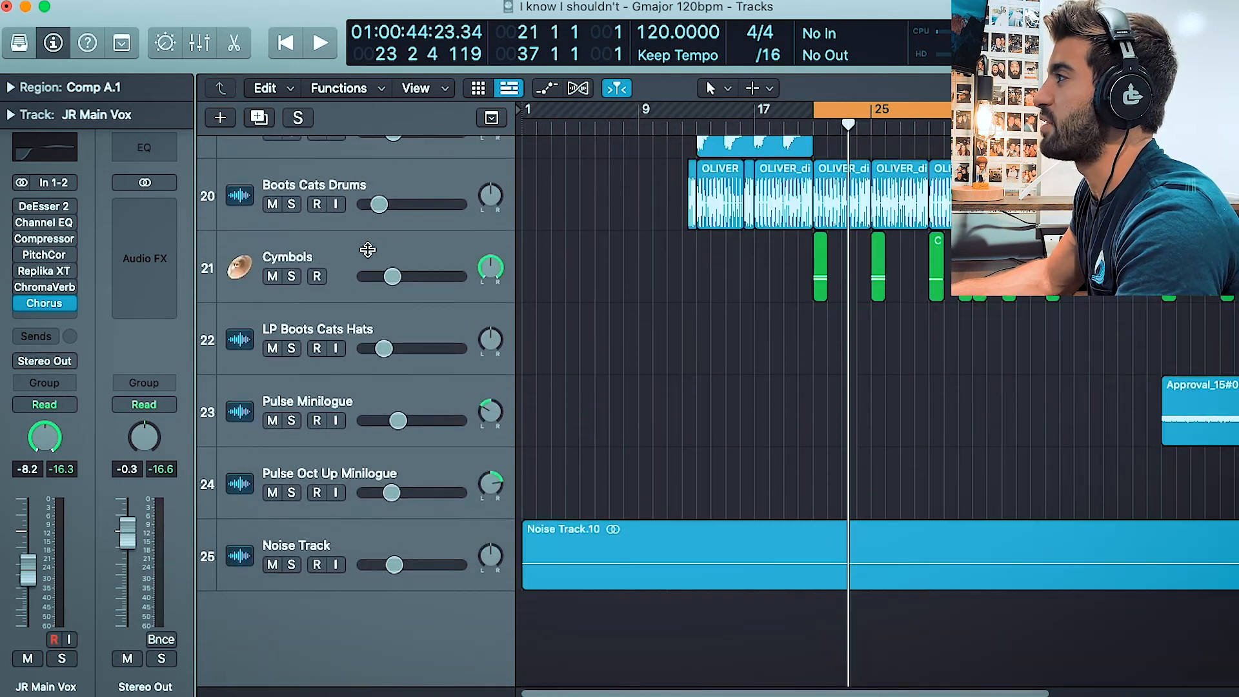
scroll(387, 297, "up", 5)
left_click(412, 367)
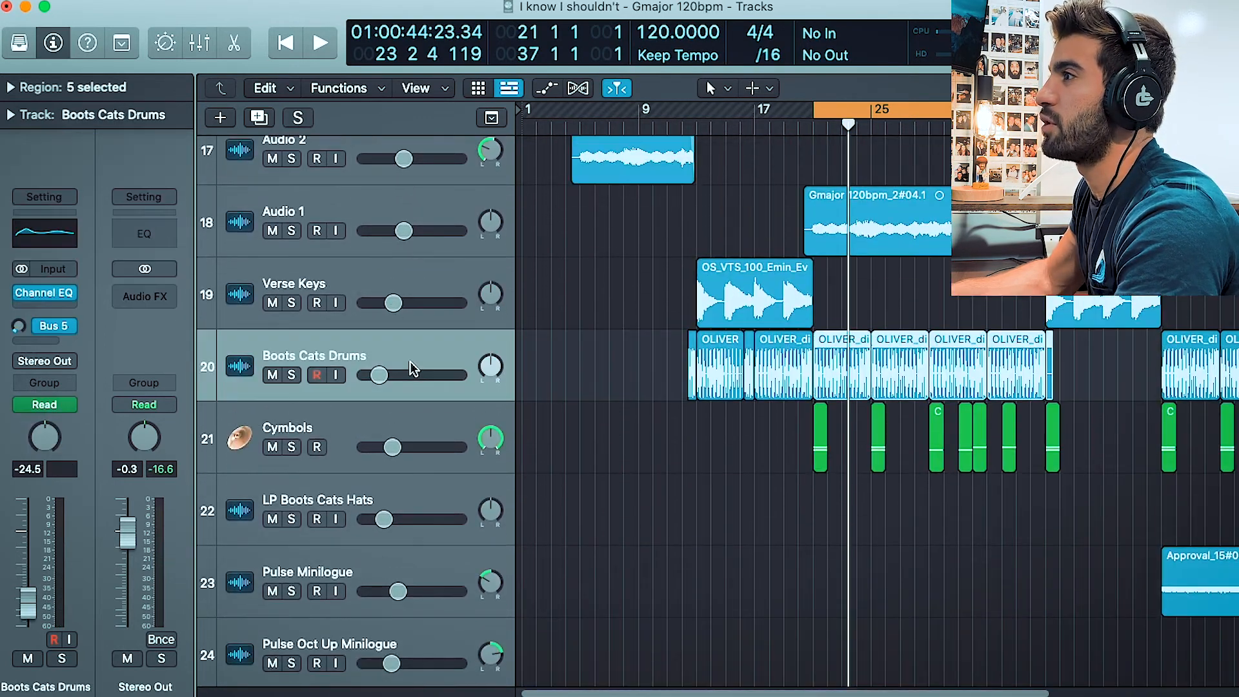
key("ctrl+s")
key("space")
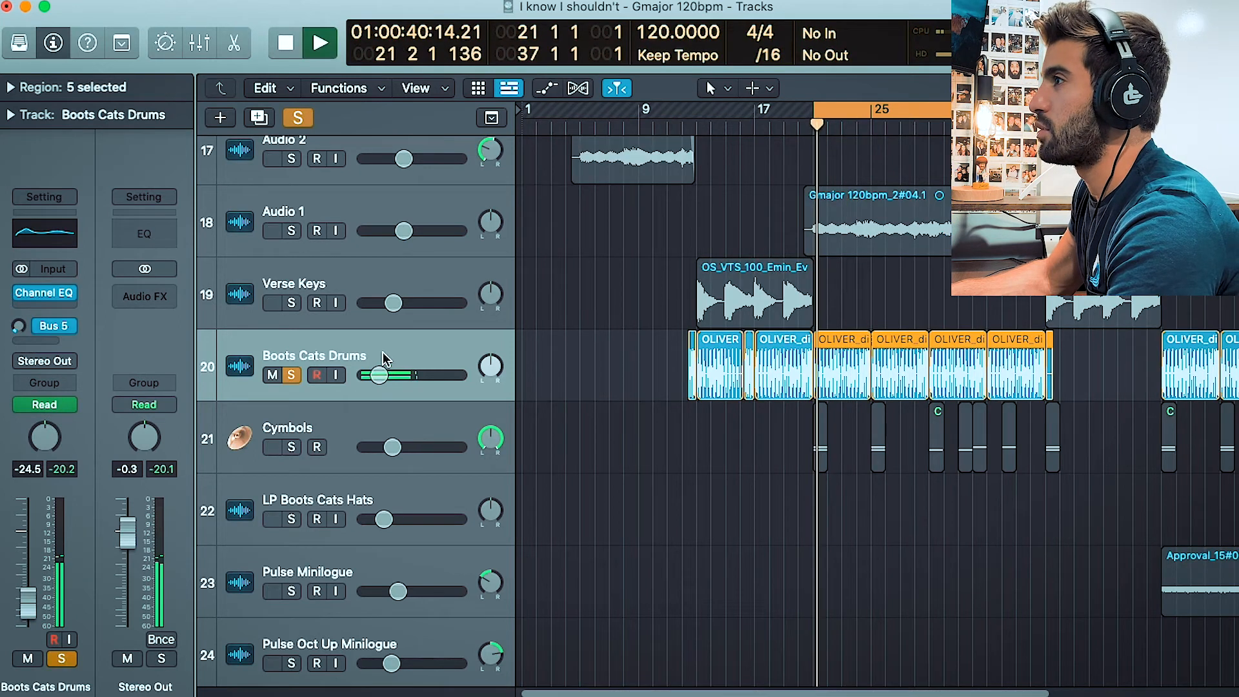
Insert a Chorus plug-in after Channel EQ on the Boots Cats Drums track, listen to its default setting and bypass it for comparison.
left_click(48, 306)
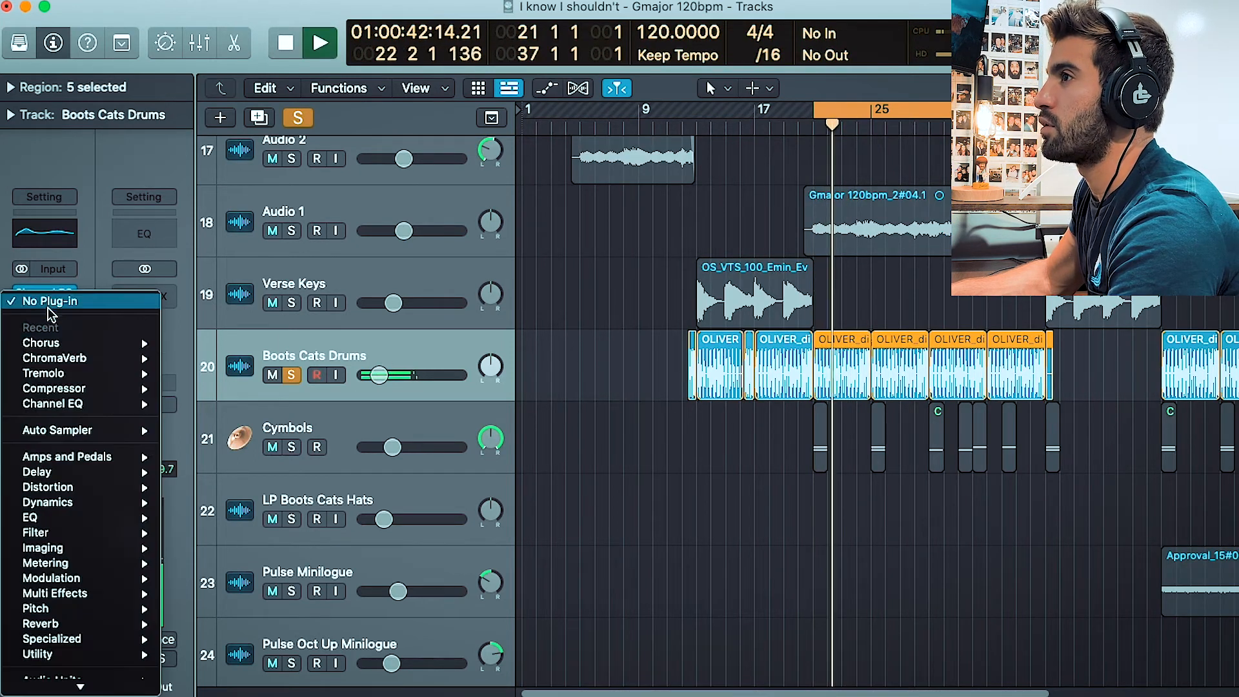
mouse_move(77, 345)
left_click(201, 343)
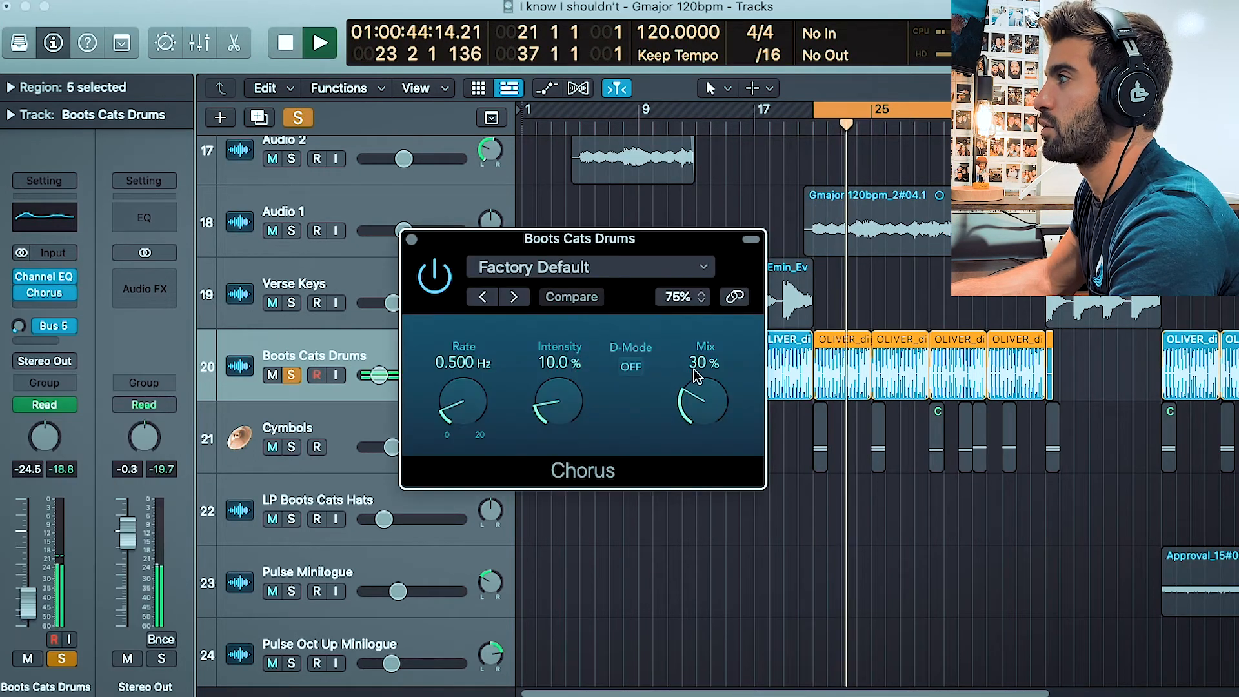
left_click(443, 274)
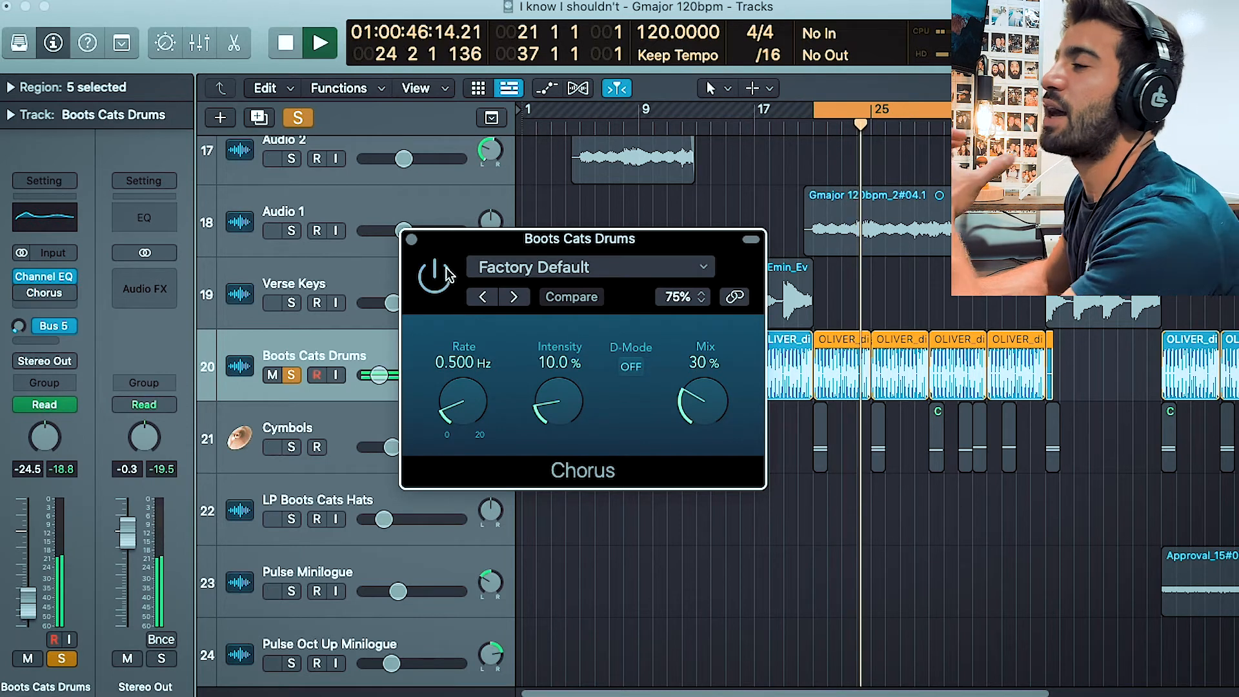
key("space")
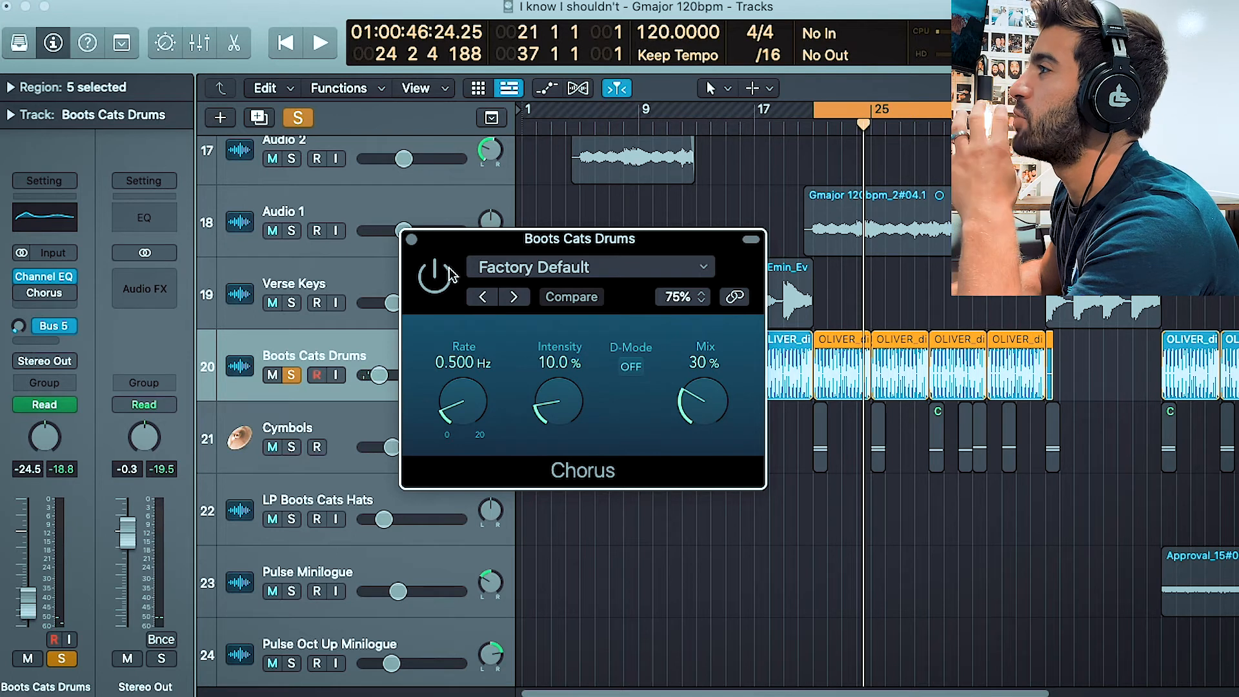
Re-enable the drums' Chorus and raise its rate to 9.800 Hz, intensity to 60% and mix to 95% while listening.
left_click_drag(705, 407, 699, 326)
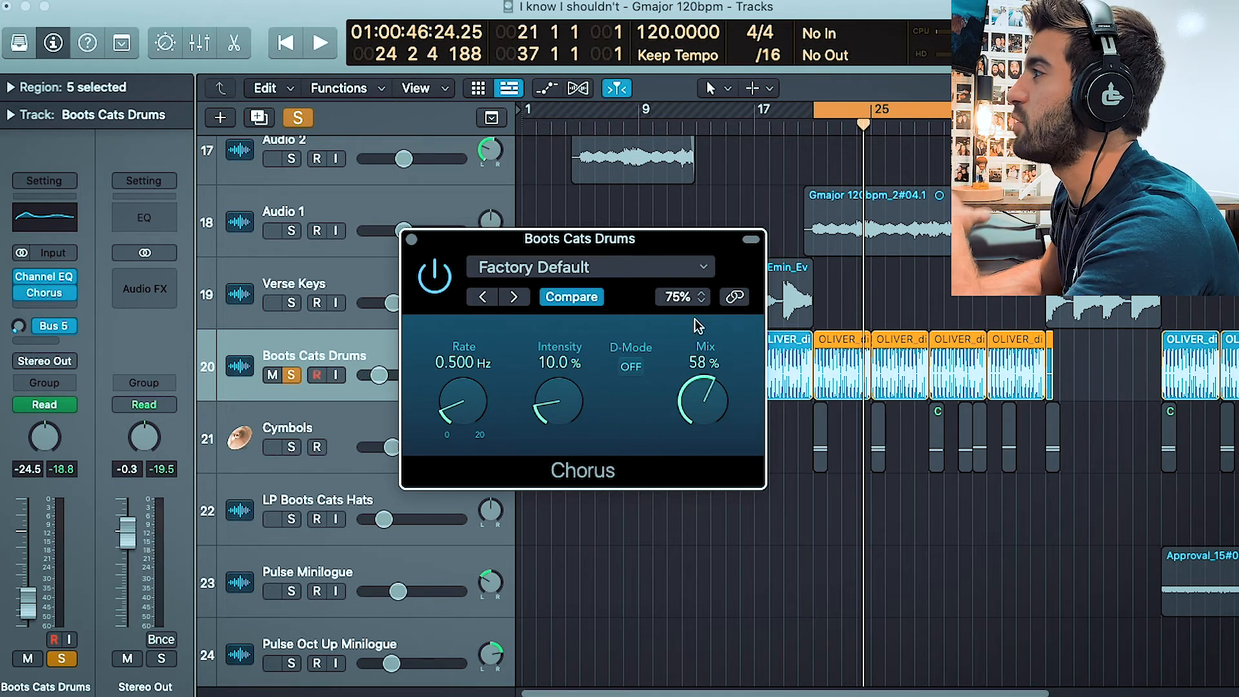
key("space")
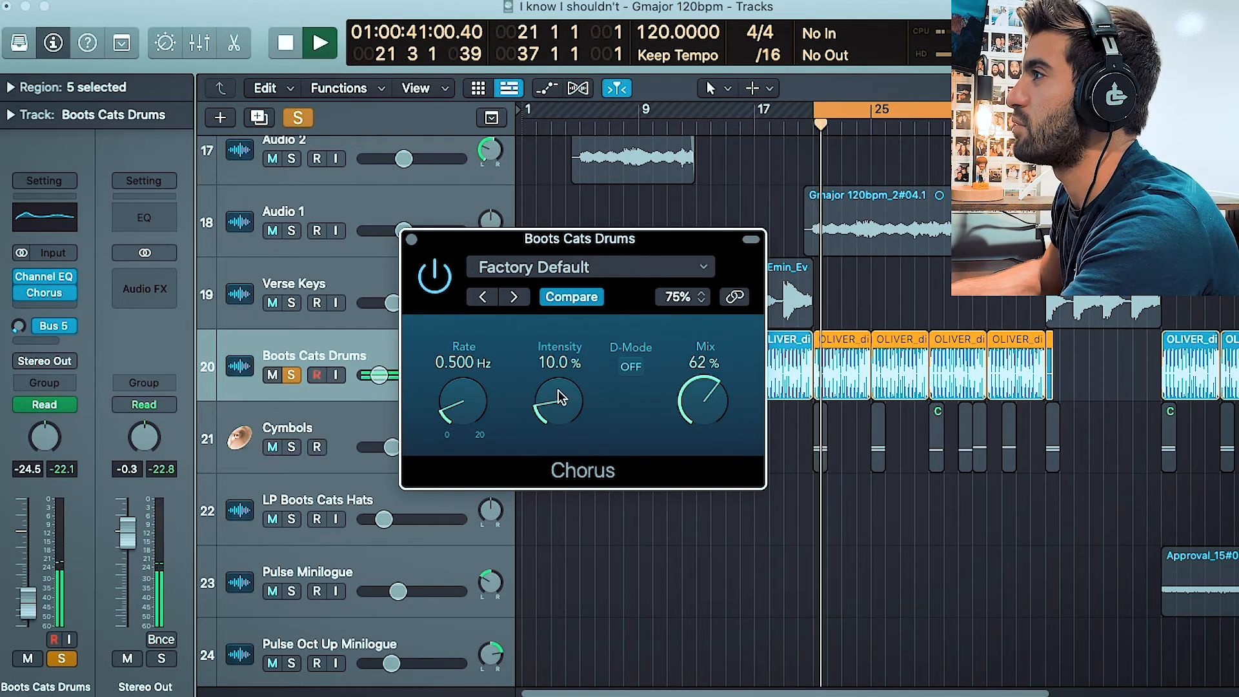
left_click_drag(559, 389, 561, 348)
left_click_drag(466, 392, 436, 308)
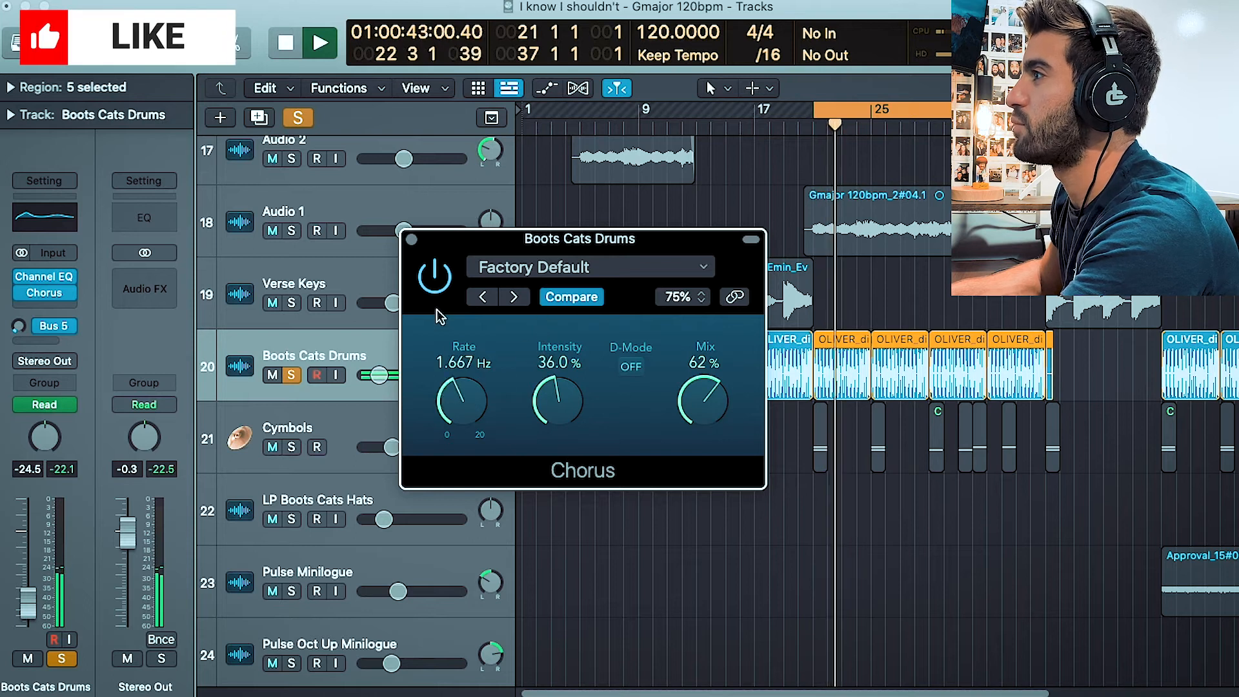
left_click_drag(457, 386, 457, 367)
left_click_drag(541, 391, 541, 338)
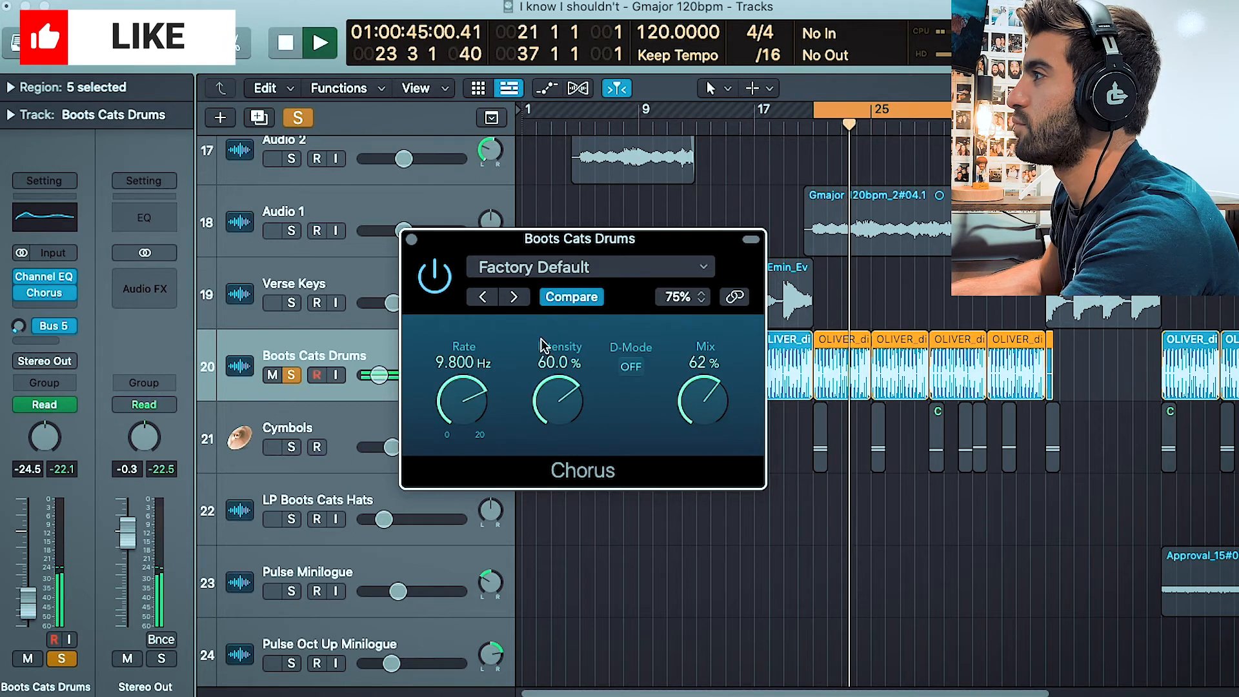
left_click_drag(755, 396, 673, 303)
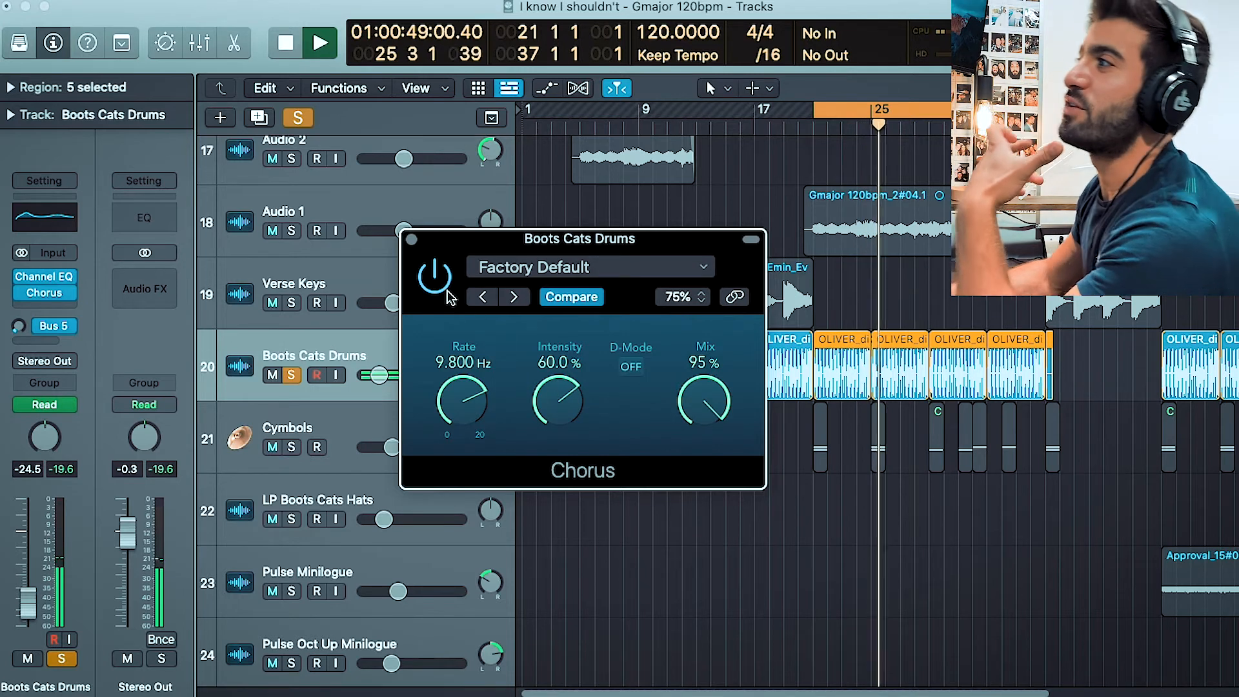
Compare the drums with the Chorus bypassed and enabled during playback, and close the plug-in window.
left_click(426, 272)
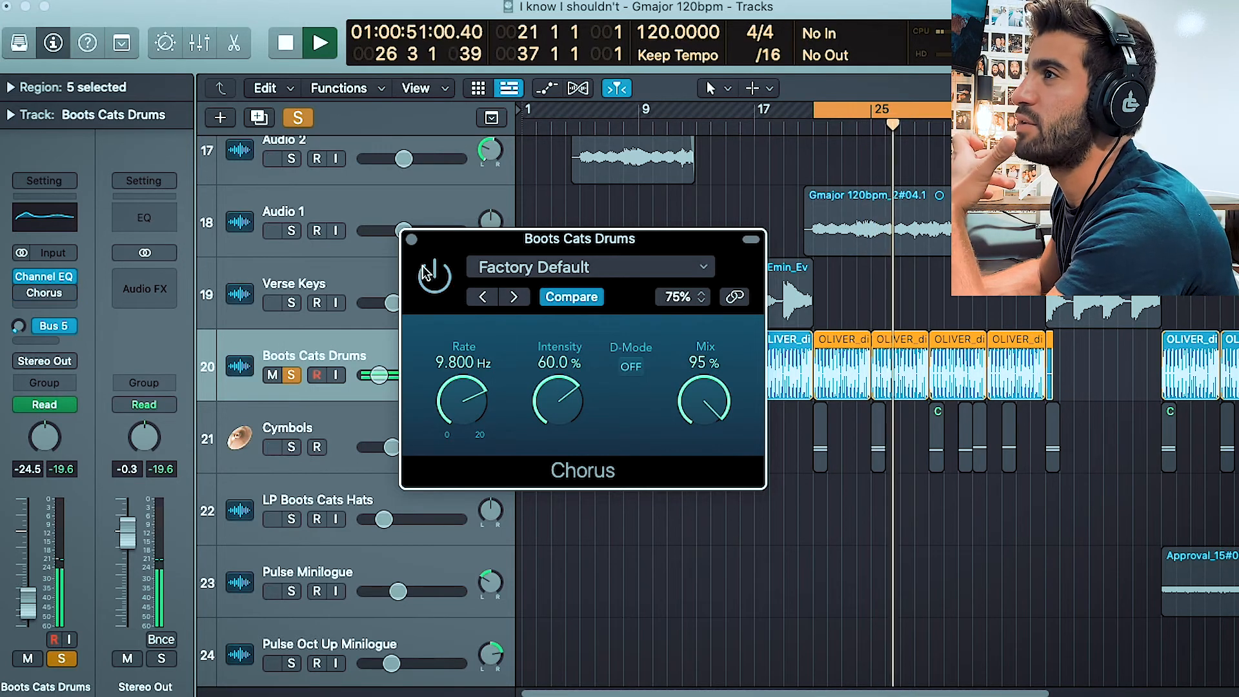
left_click(426, 274)
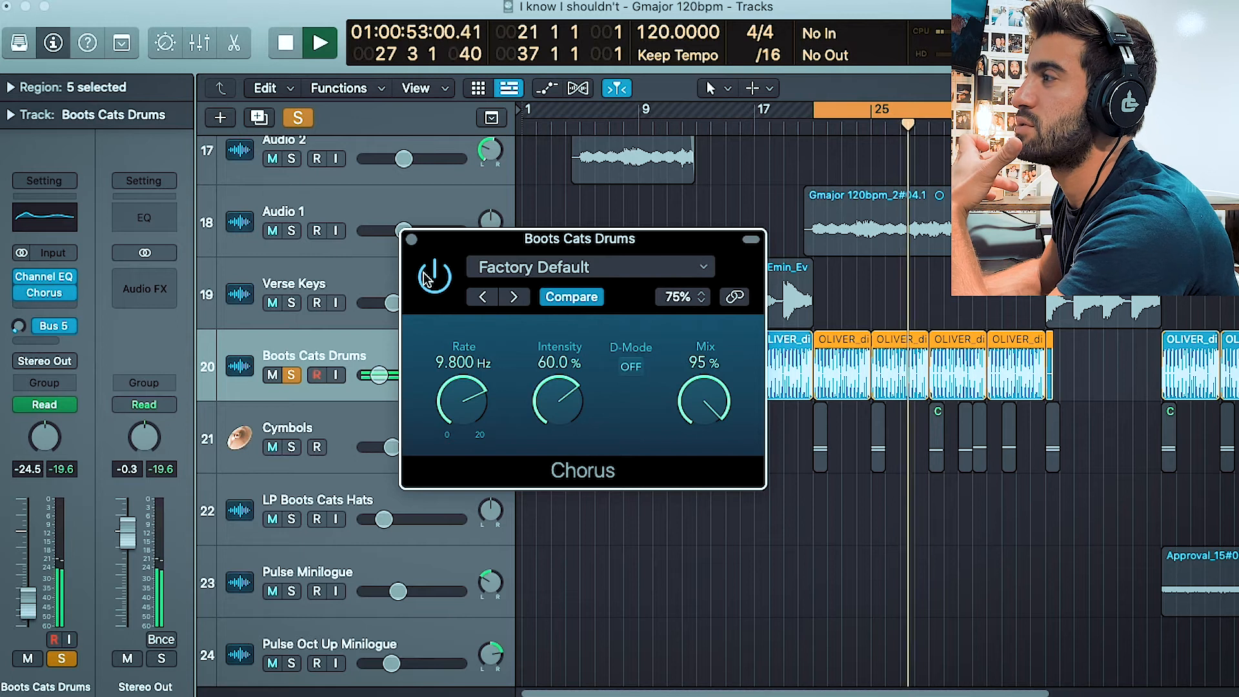
left_click(411, 239)
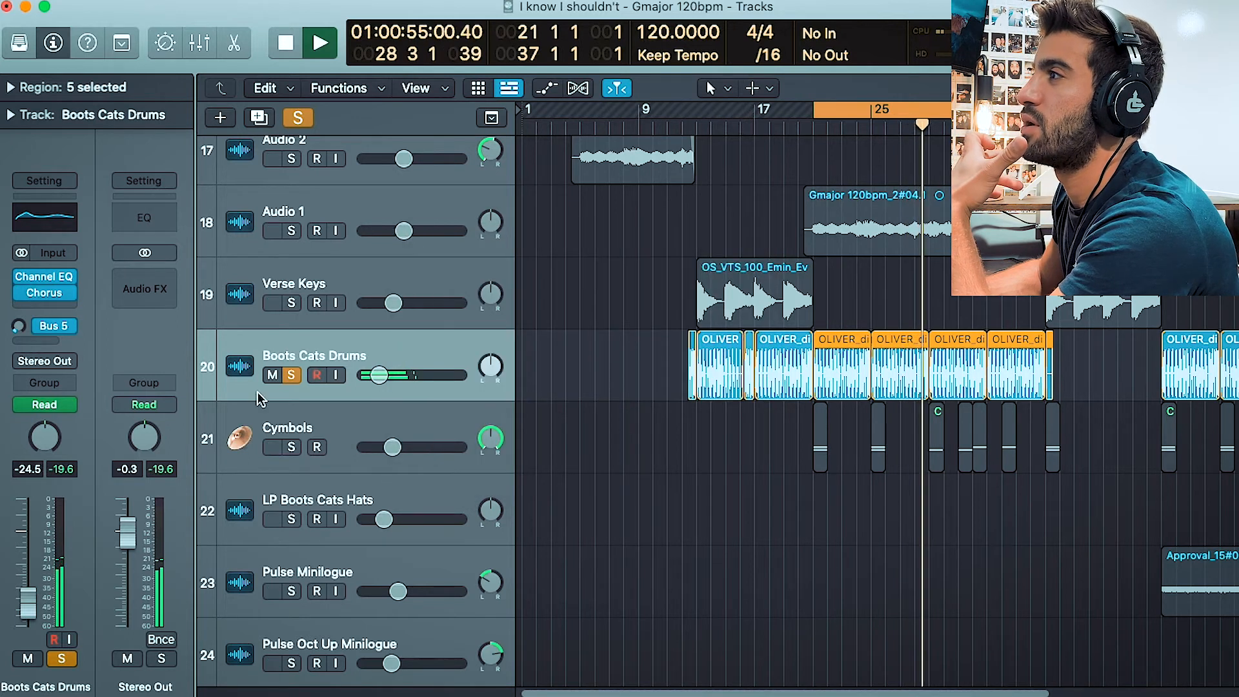
Move the Chorus plug-in from the Boots Cats Drums channel to its Bus 5 aux channel, placing it after ChromaVerb.
left_click(57, 326)
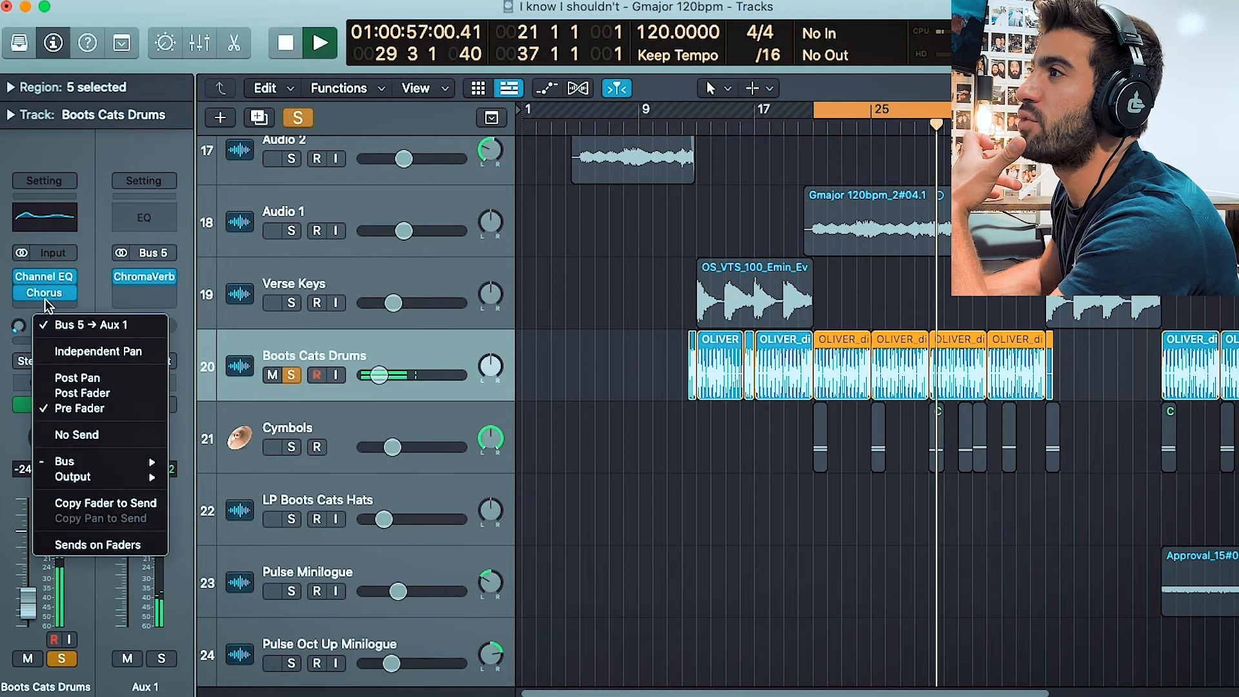
left_click(45, 292)
left_click_drag(44, 291, 144, 293)
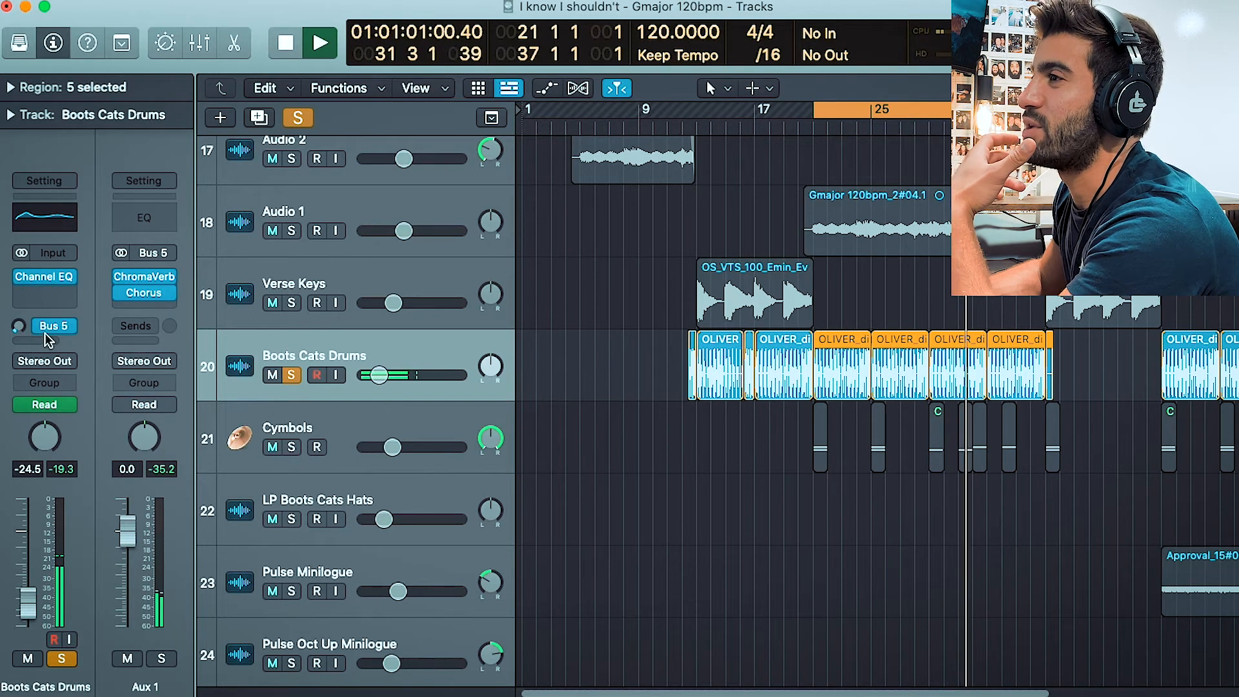
left_click(45, 329)
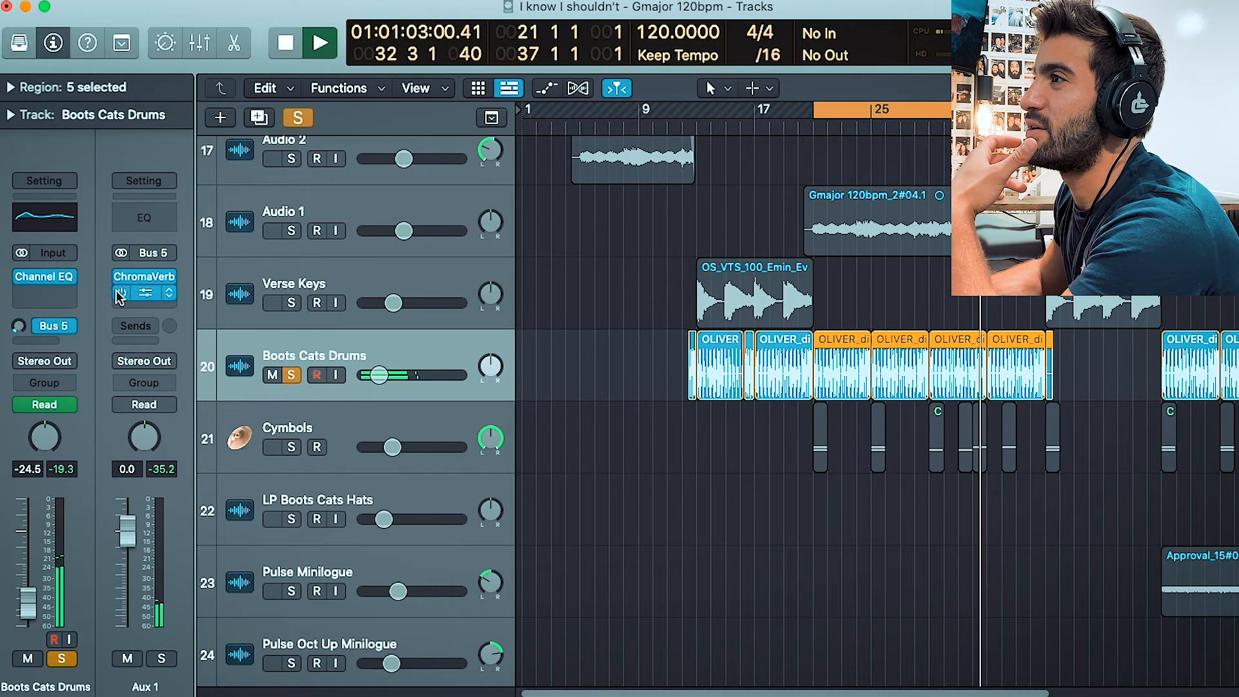
left_click(121, 290)
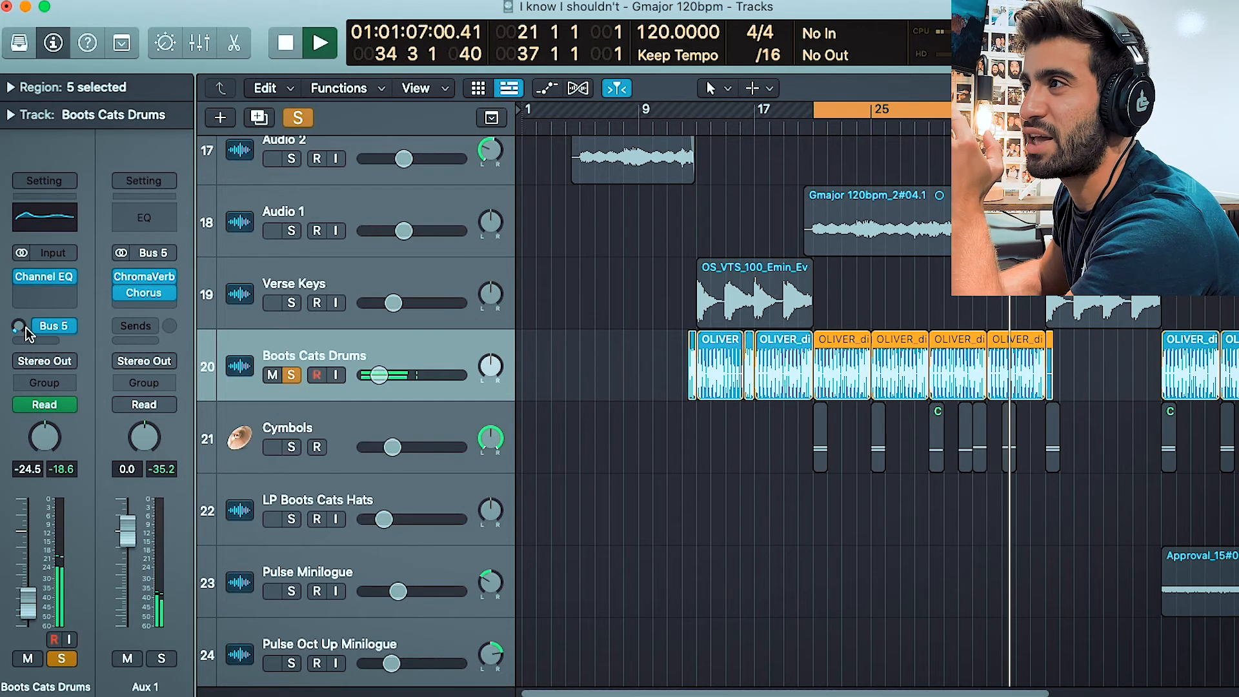
Adjust the drums' Bus 5 send level during playback to about -40.3, stop playback and deselect the drum regions.
left_click_drag(19, 326, 18, 314)
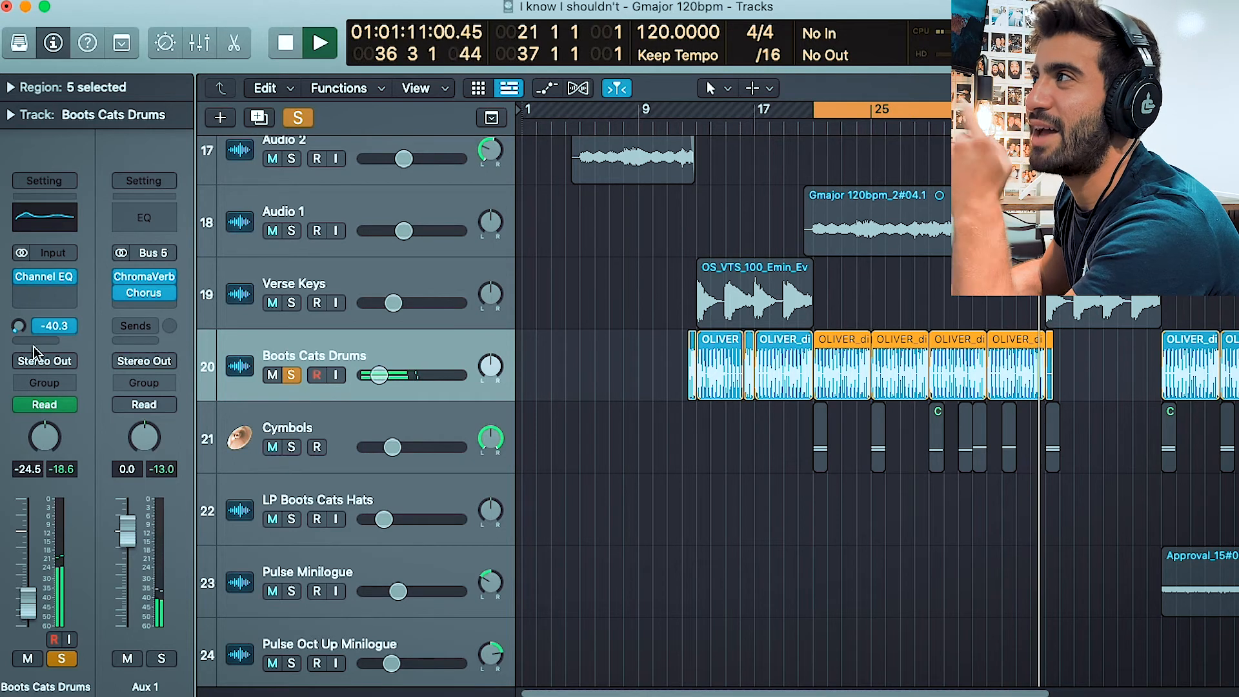
key("space")
left_click(592, 346)
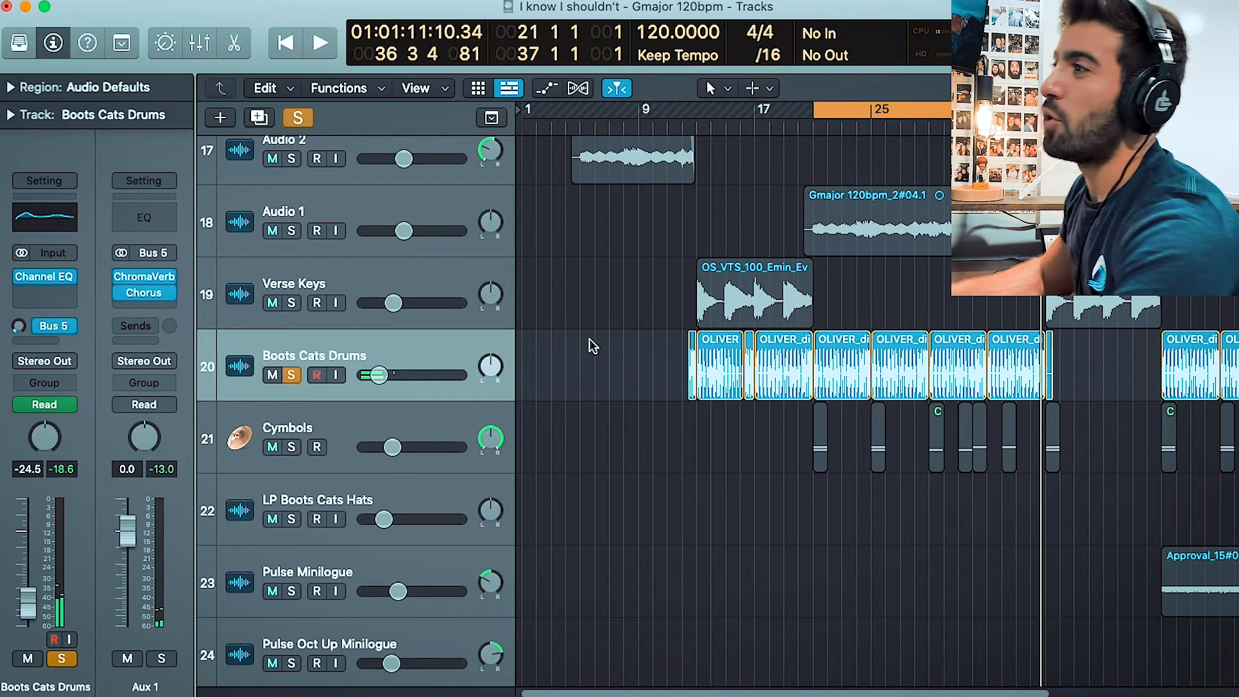